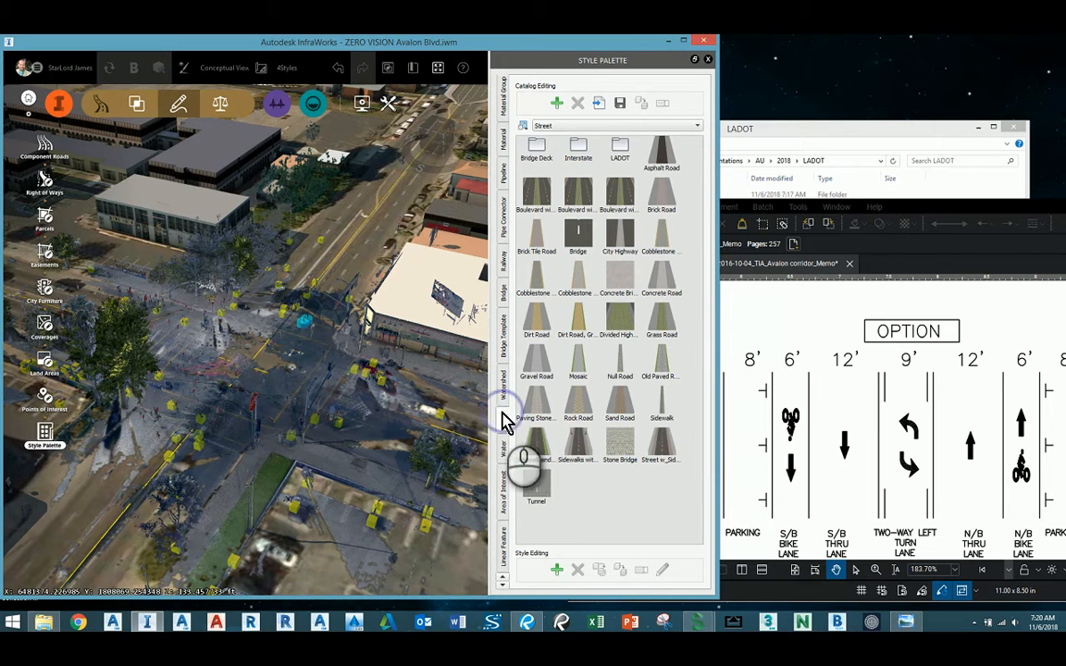
# Create a LADOT2 catalog within the Street road styles and duplicate the Street w_Sid... style into Street/LADOT2.
pyautogui.click(558, 103)
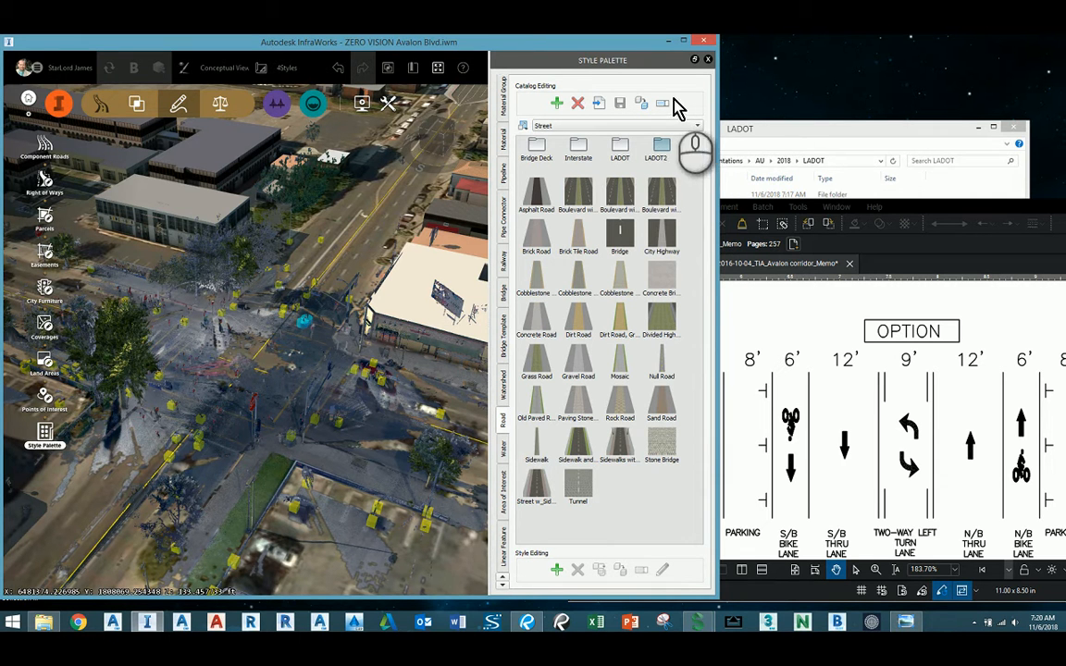
pyautogui.click(697, 219)
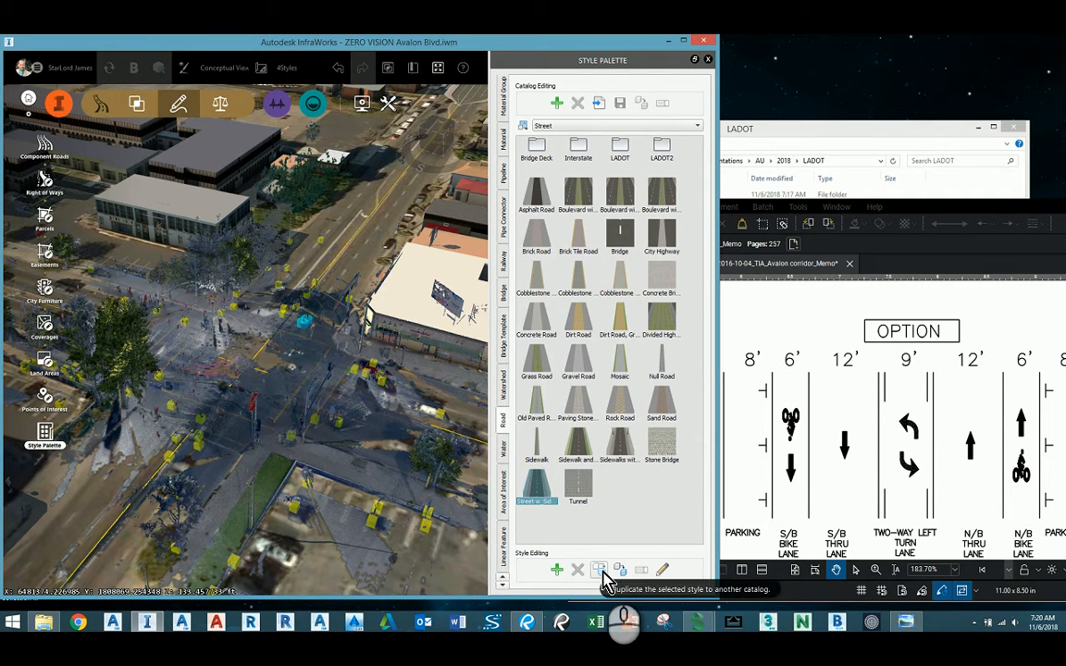
pyautogui.click(601, 572)
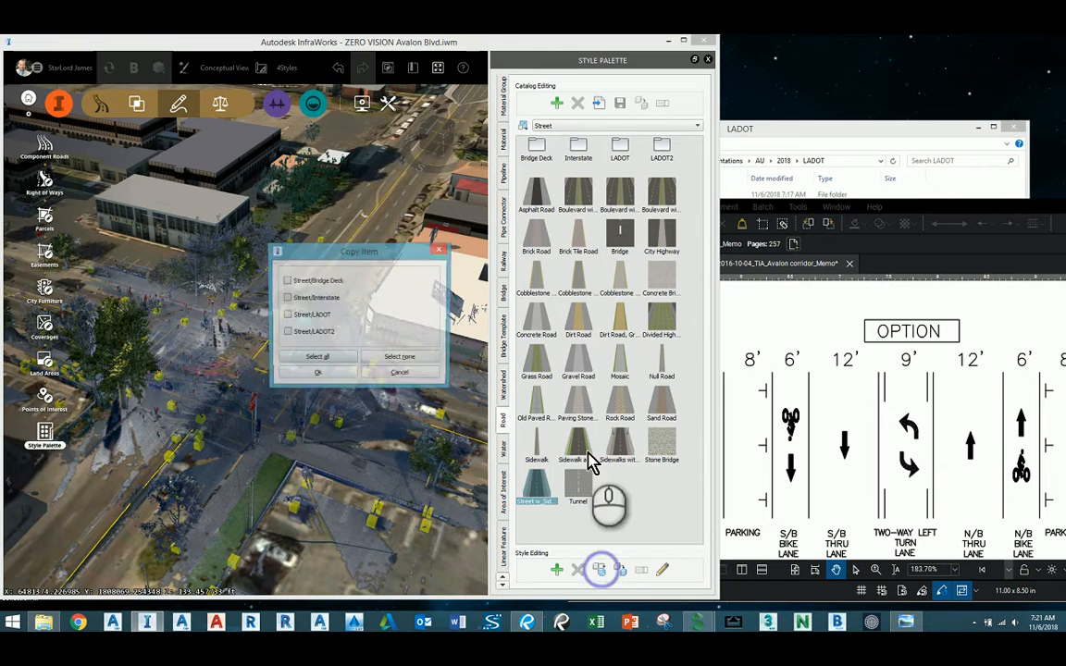
pyautogui.click(286, 331)
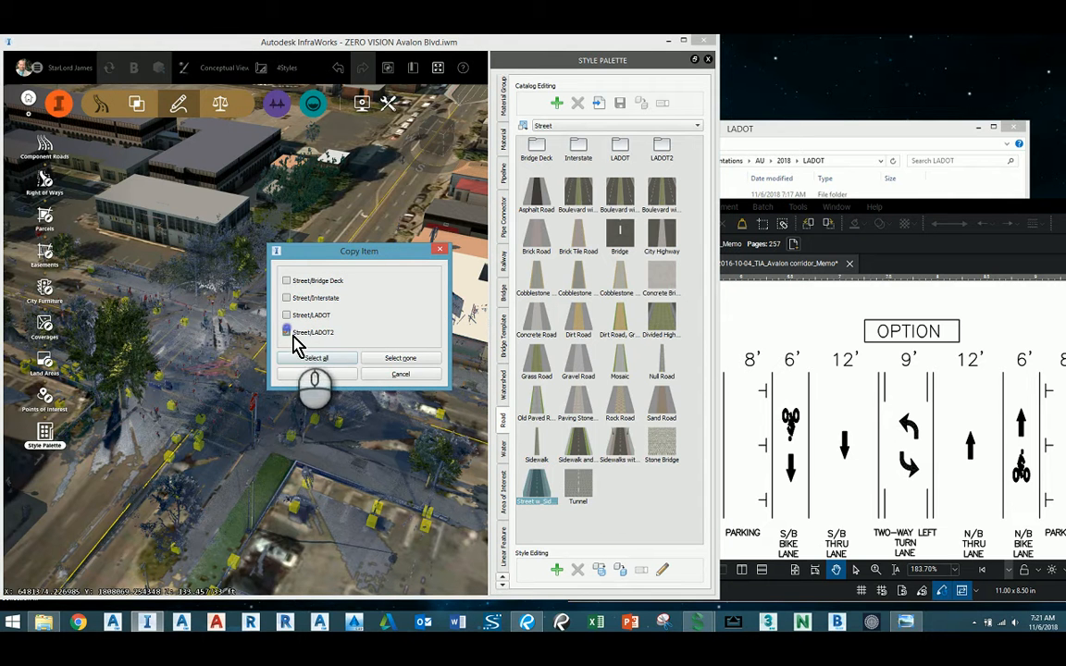
pyautogui.click(332, 375)
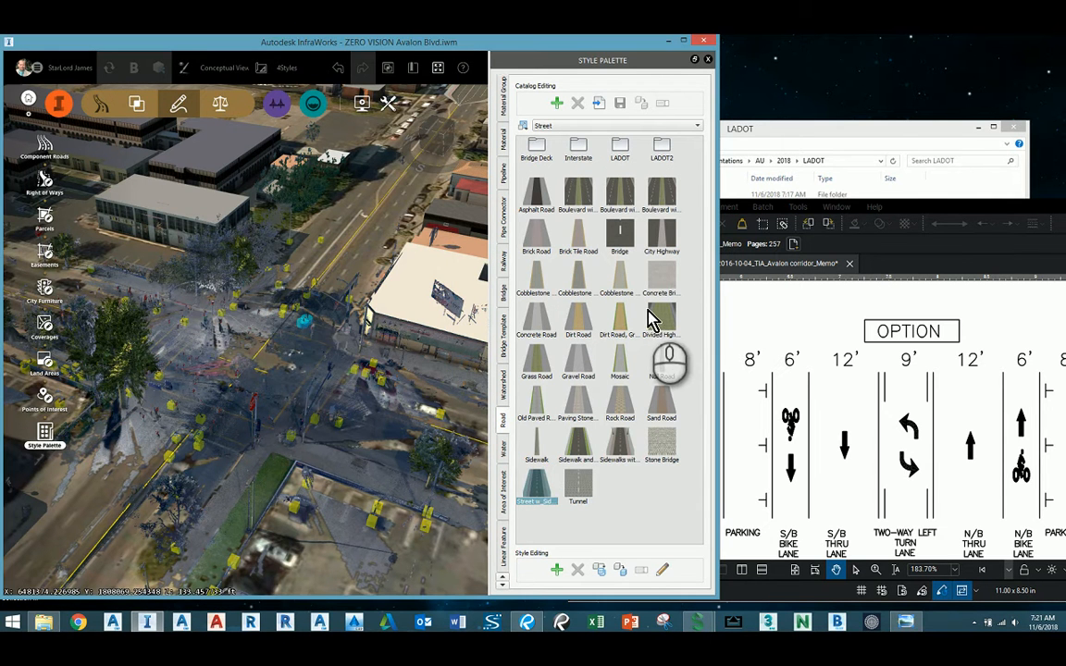
# Open the Avalon Blvd road style from the LADOT catalog for editing and reposition its configuration window so it is fully visible.
pyautogui.doubleClick(622, 147)
pyautogui.click(577, 151)
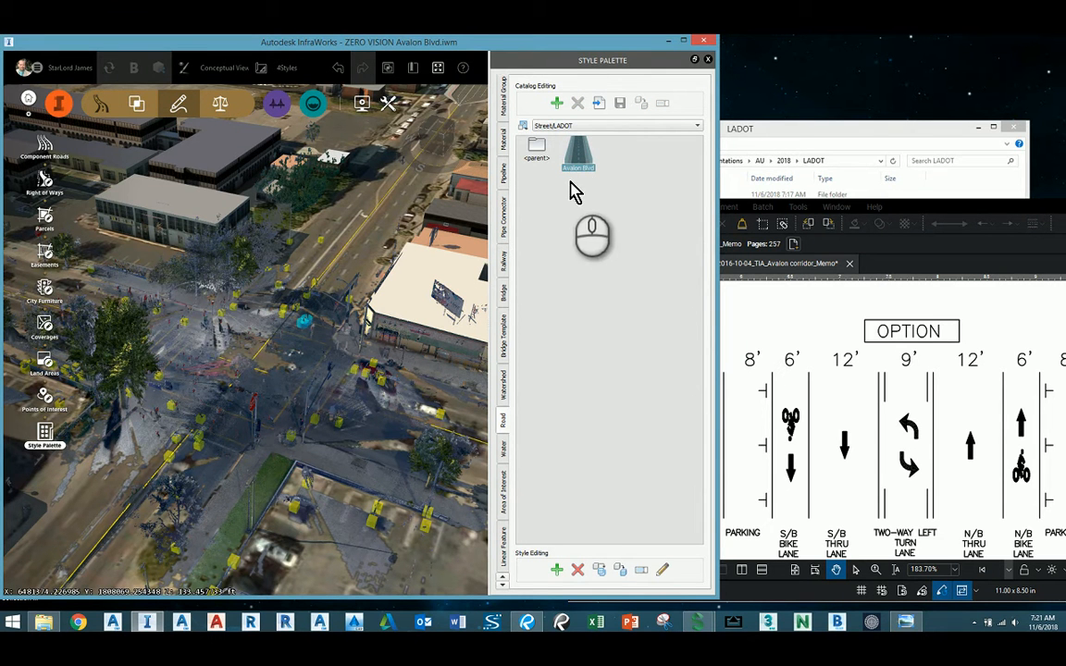
pyautogui.click(661, 571)
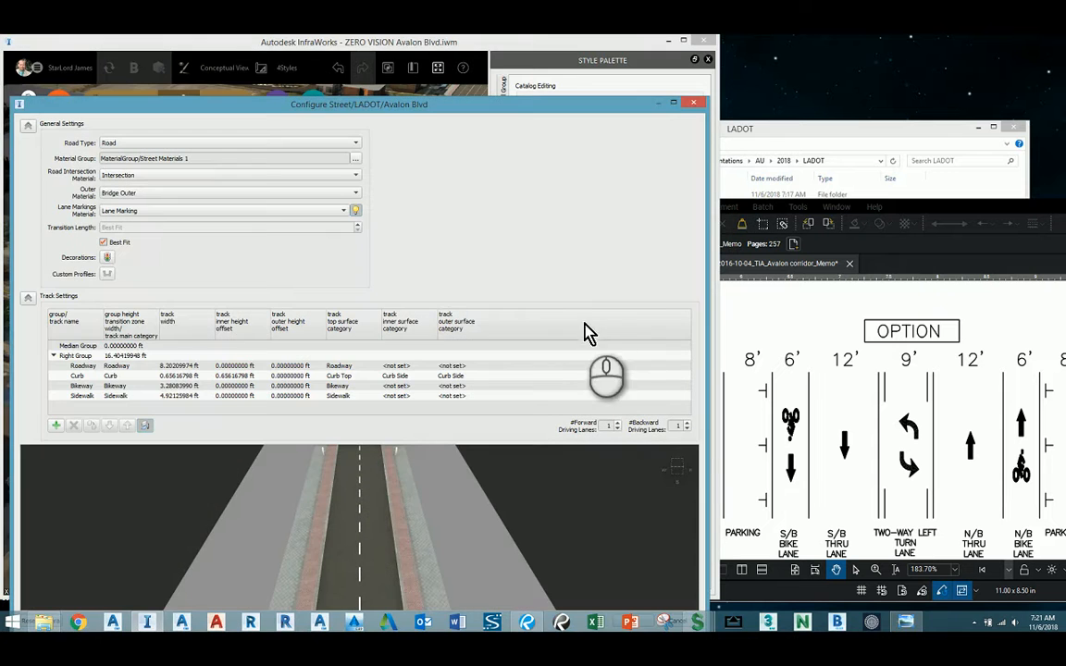
pyautogui.moveTo(408, 104); pyautogui.dragTo(421, 57)
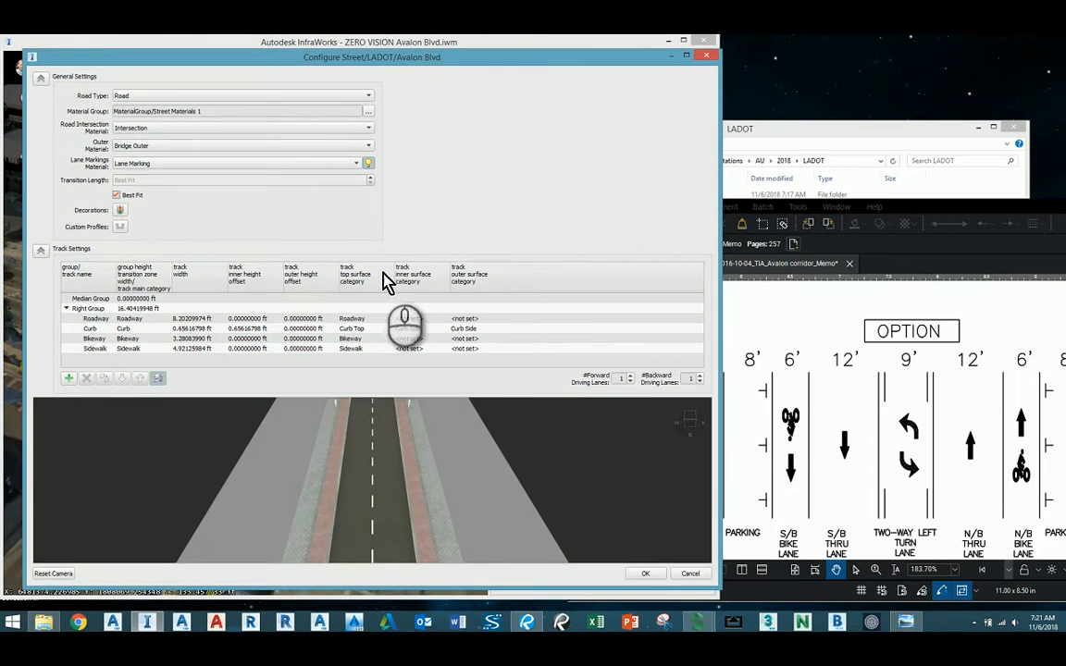
# Add a 0.5 ft wide track to the Median Group with Lane Marking as its top surface.
pyautogui.click(107, 299)
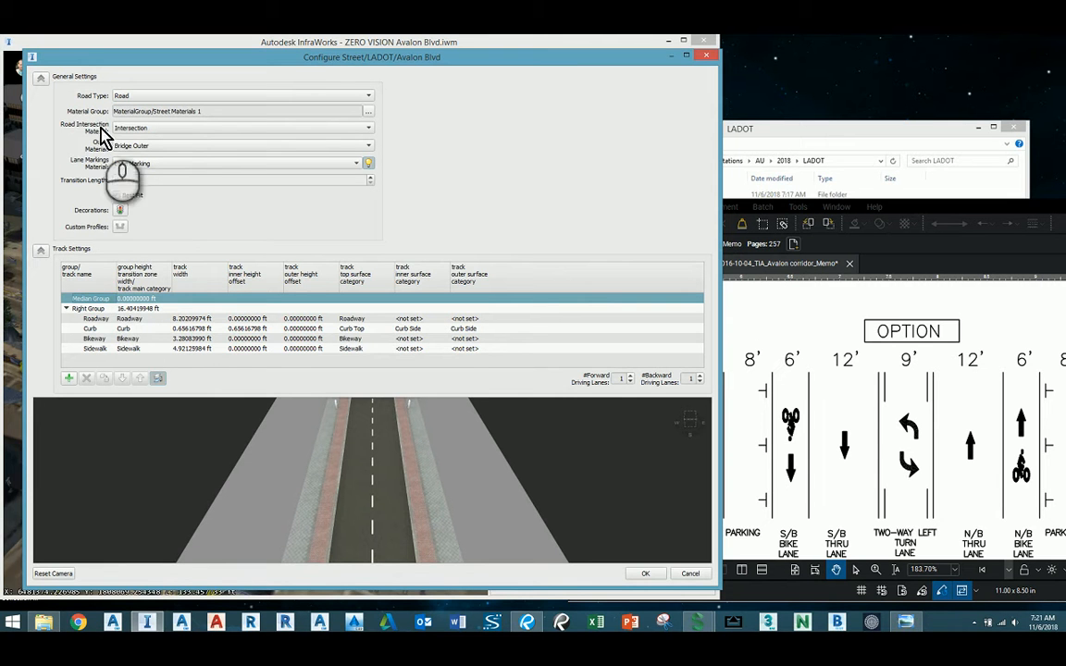
pyautogui.click(69, 378)
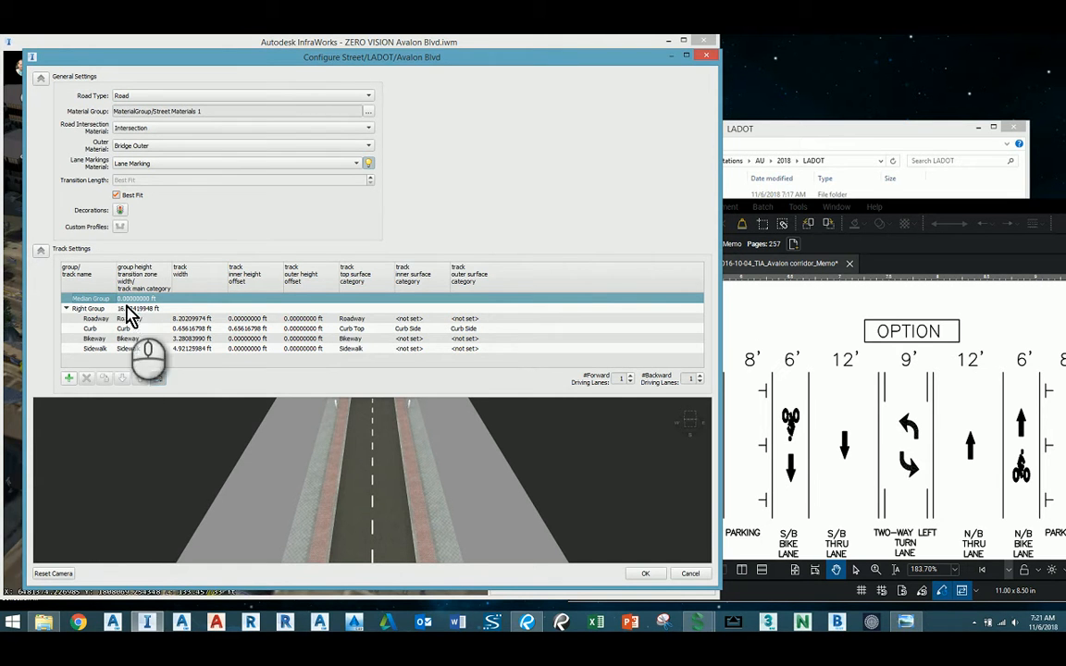
pyautogui.click(192, 310)
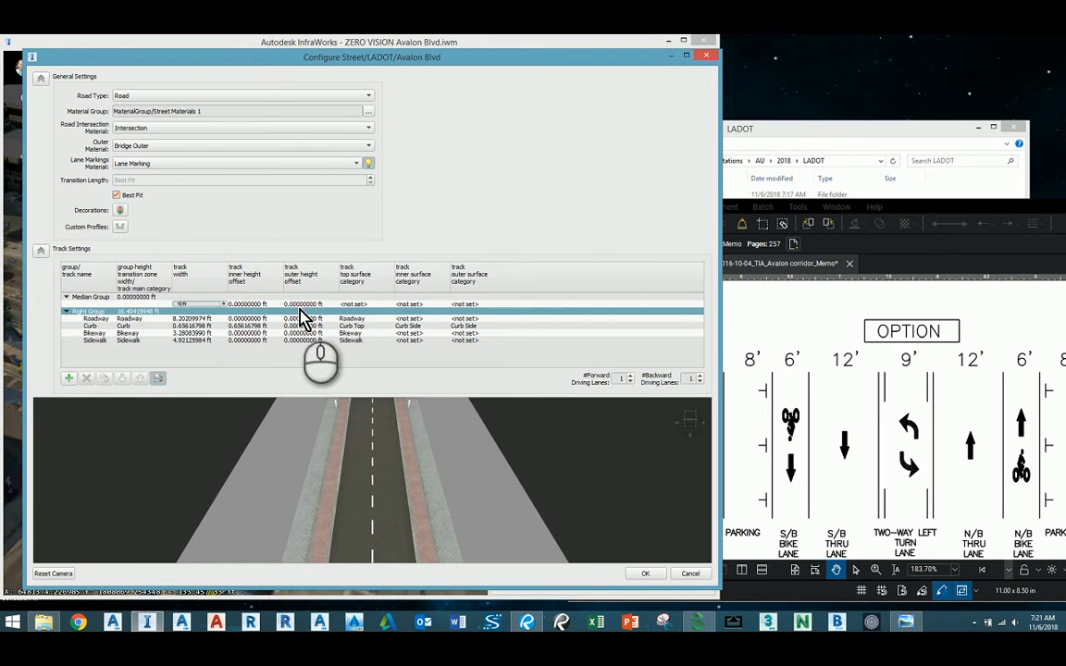
pyautogui.click(348, 305)
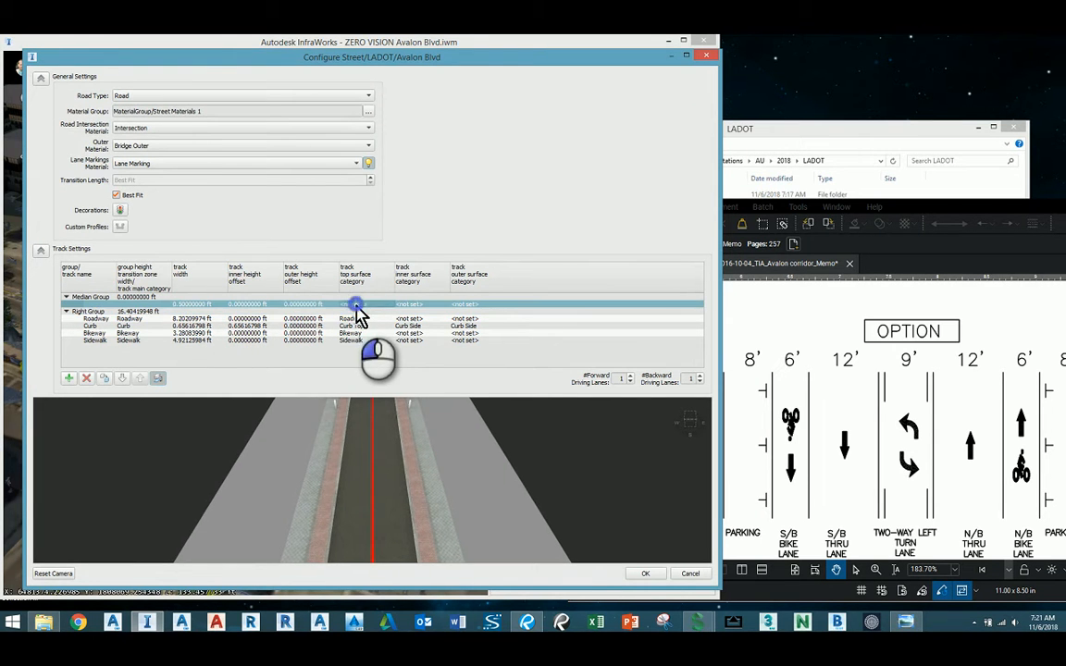
pyautogui.click(361, 312)
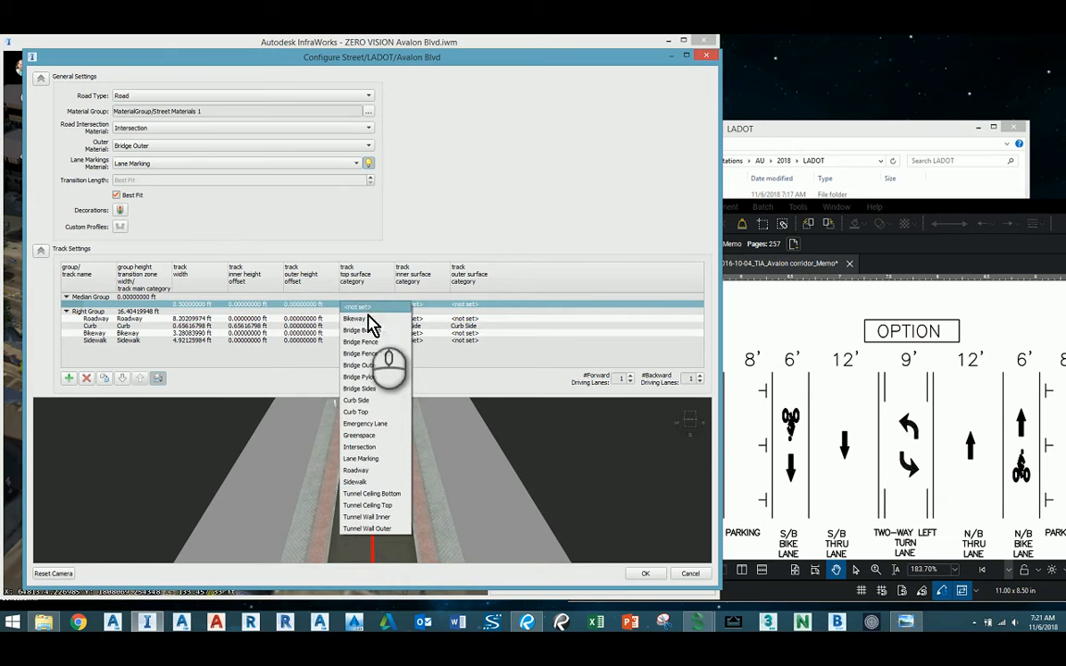
pyautogui.click(366, 459)
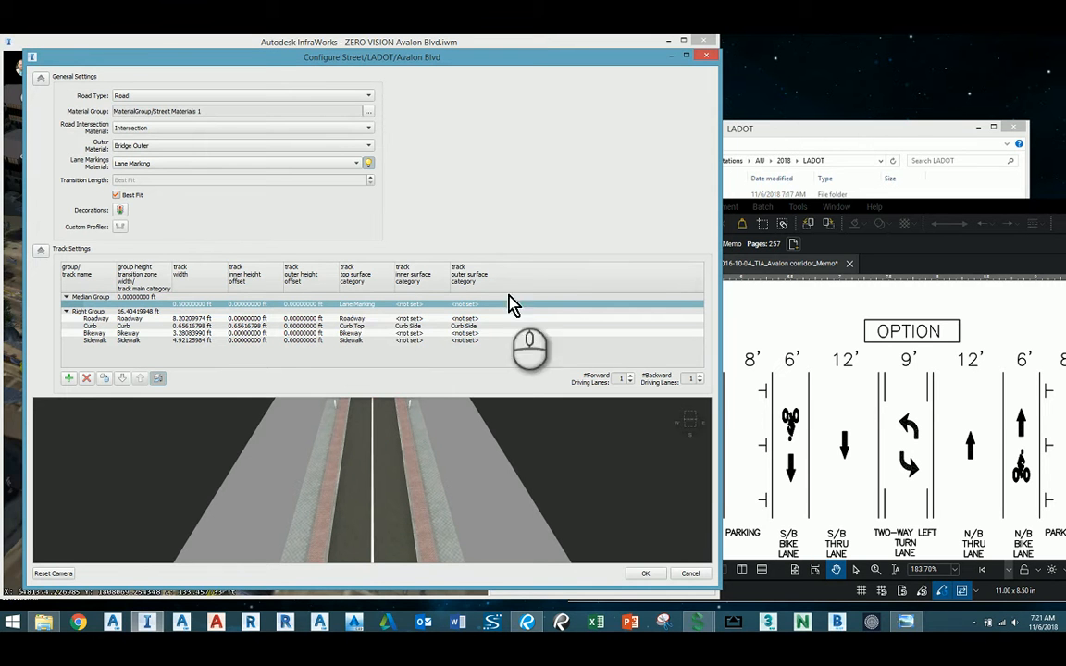
# Add an 8 ft wide median track above the lane marking with Roadway as its top surface.
pyautogui.click(71, 379)
pyautogui.click(187, 311)
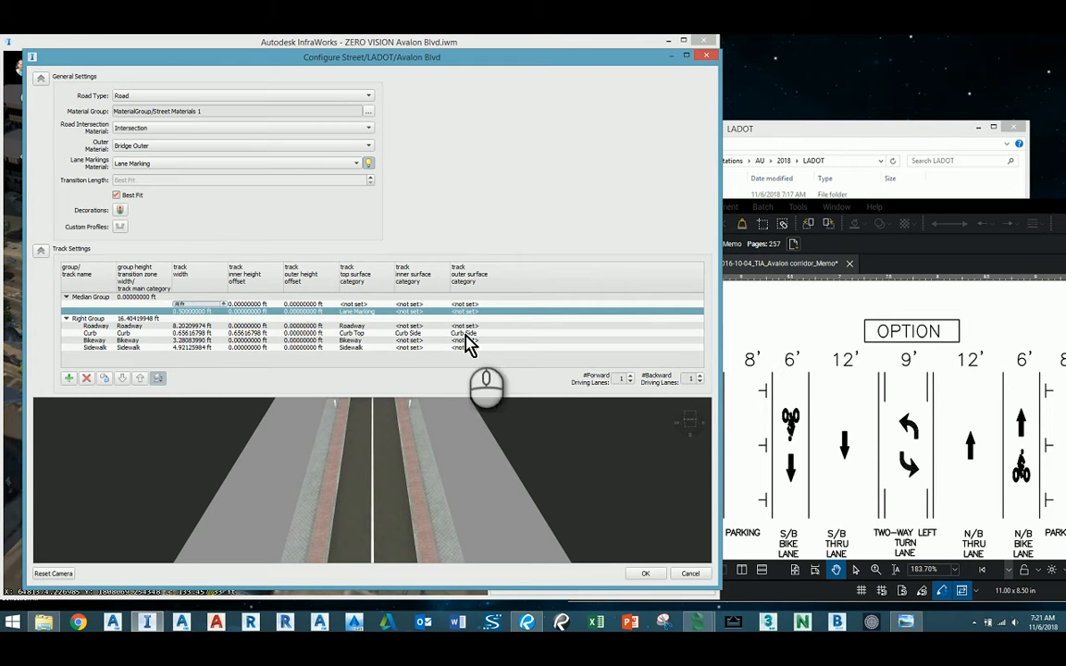
pyautogui.click(361, 304)
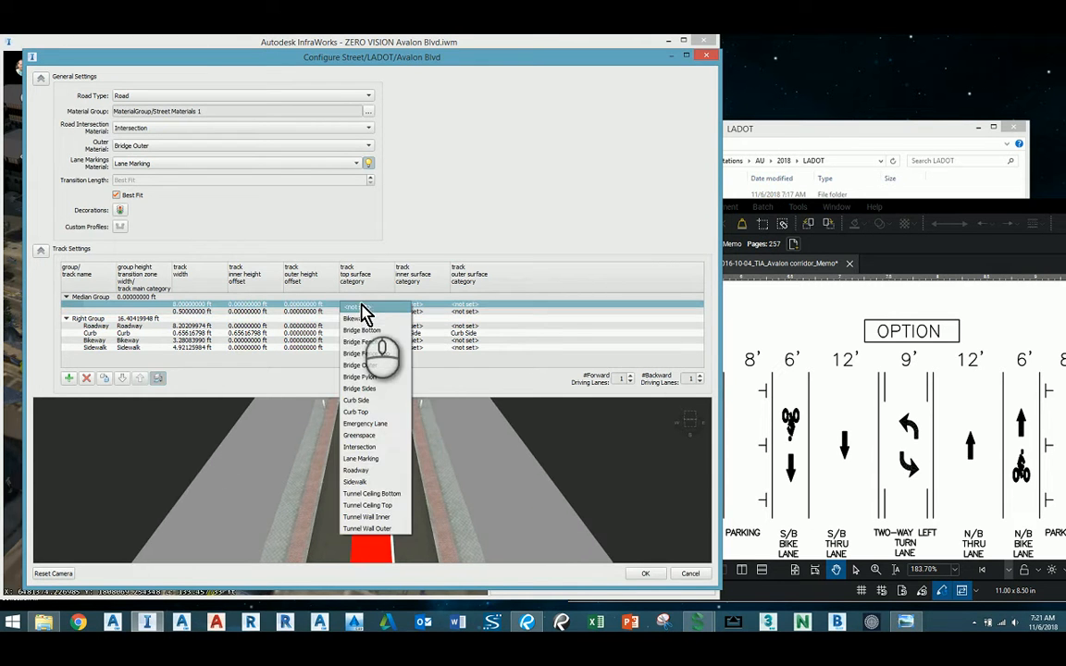
pyautogui.click(380, 471)
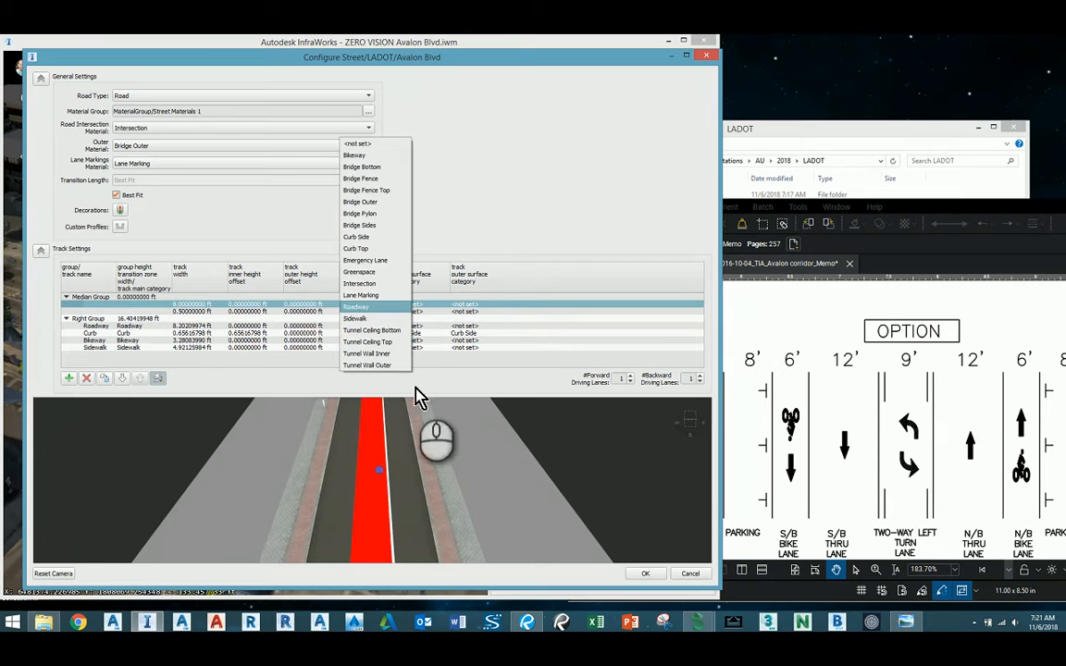
pyautogui.click(544, 358)
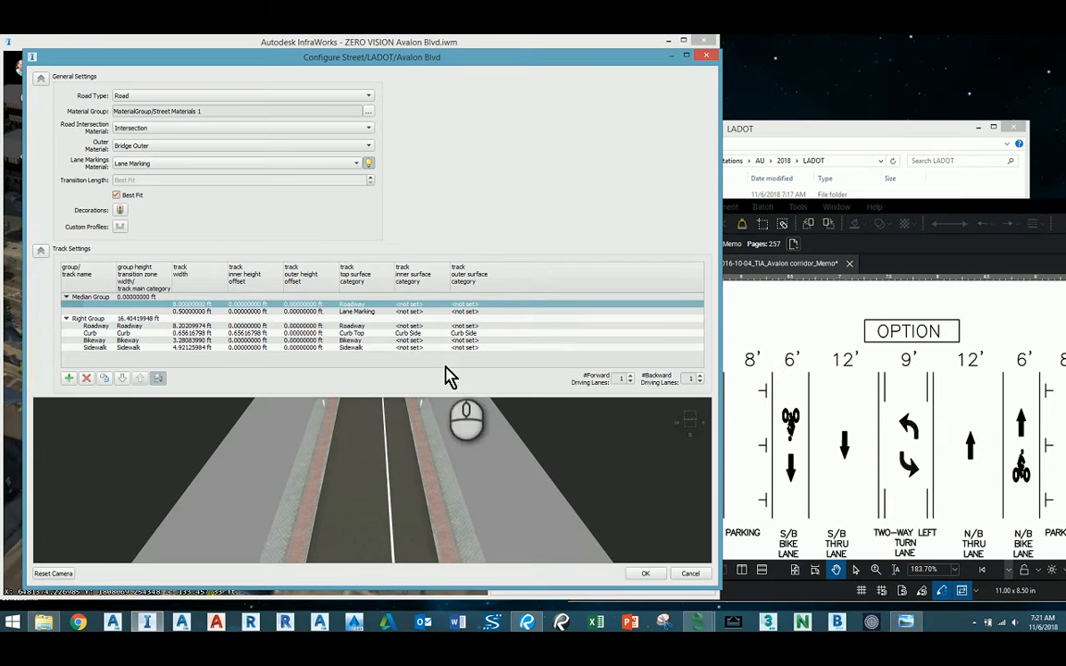
# Add a second 0.5 ft Lane Marking track to the Median Group, above the 8 ft roadway track.
pyautogui.click(69, 378)
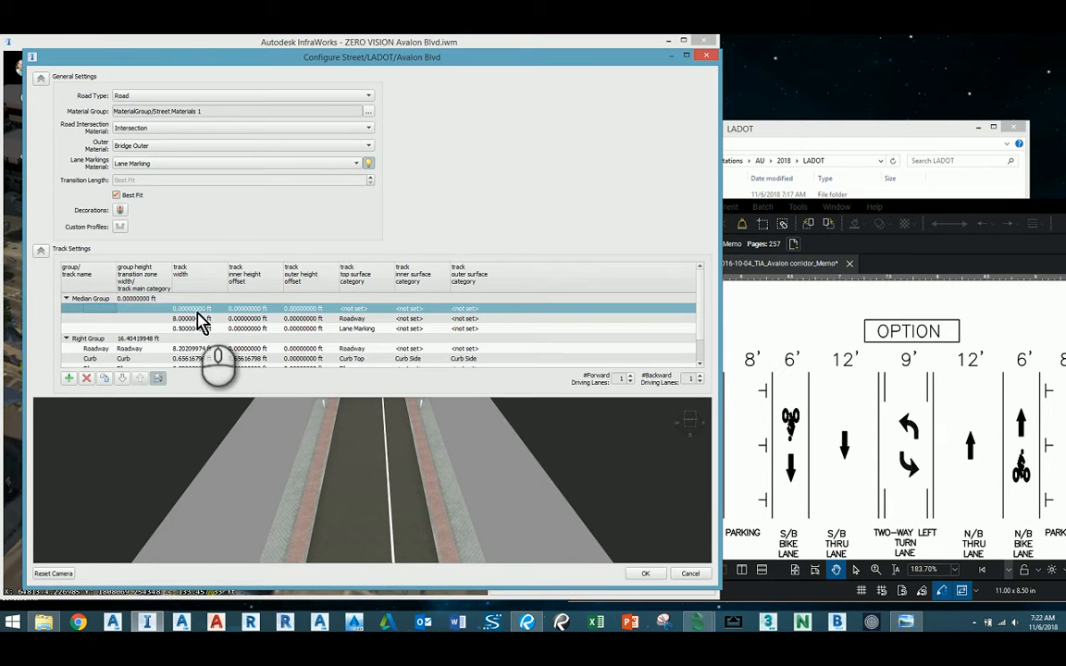
pyautogui.doubleClick(197, 310)
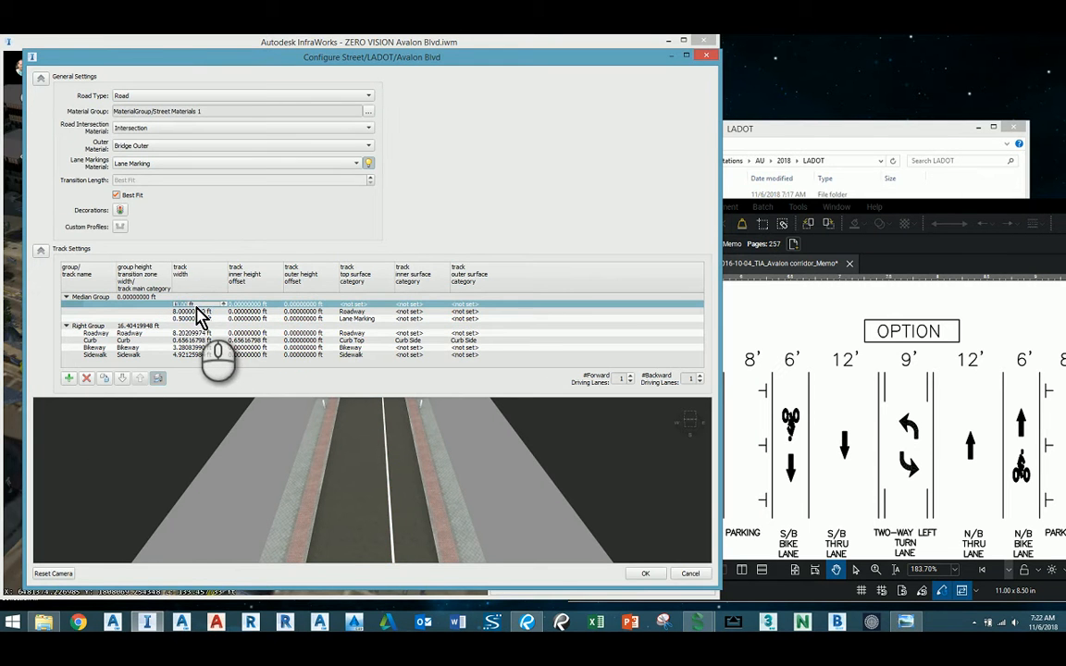
pyautogui.click(366, 307)
pyautogui.click(380, 459)
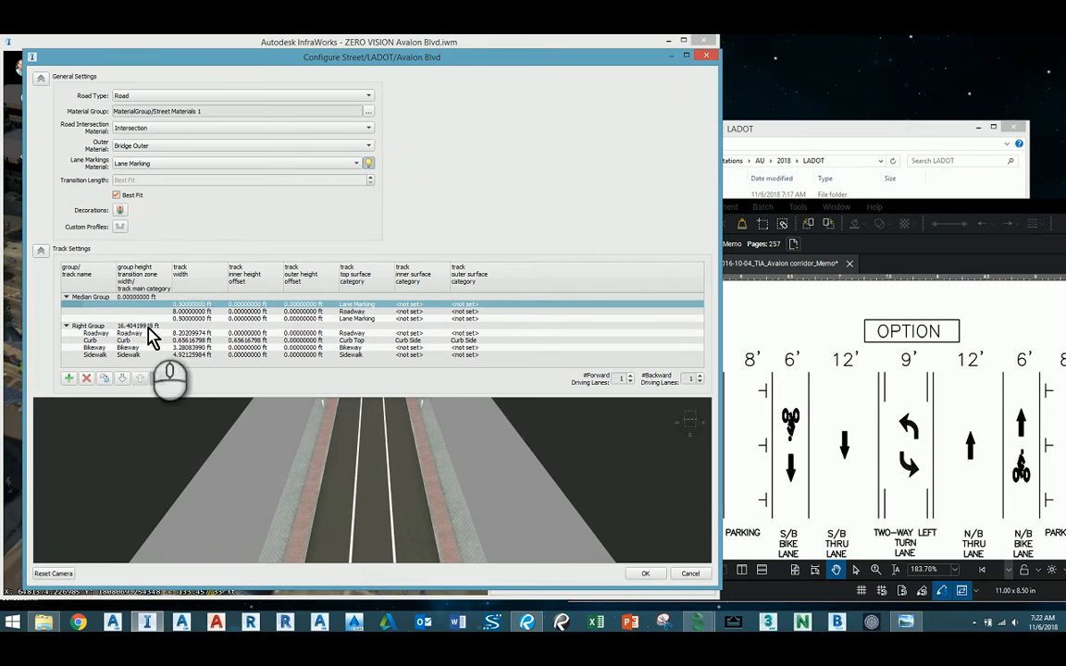
# Set the Right Group's roadway width to 12 ft and add a 0.5 ft wide track directly below it.
pyautogui.click(194, 333)
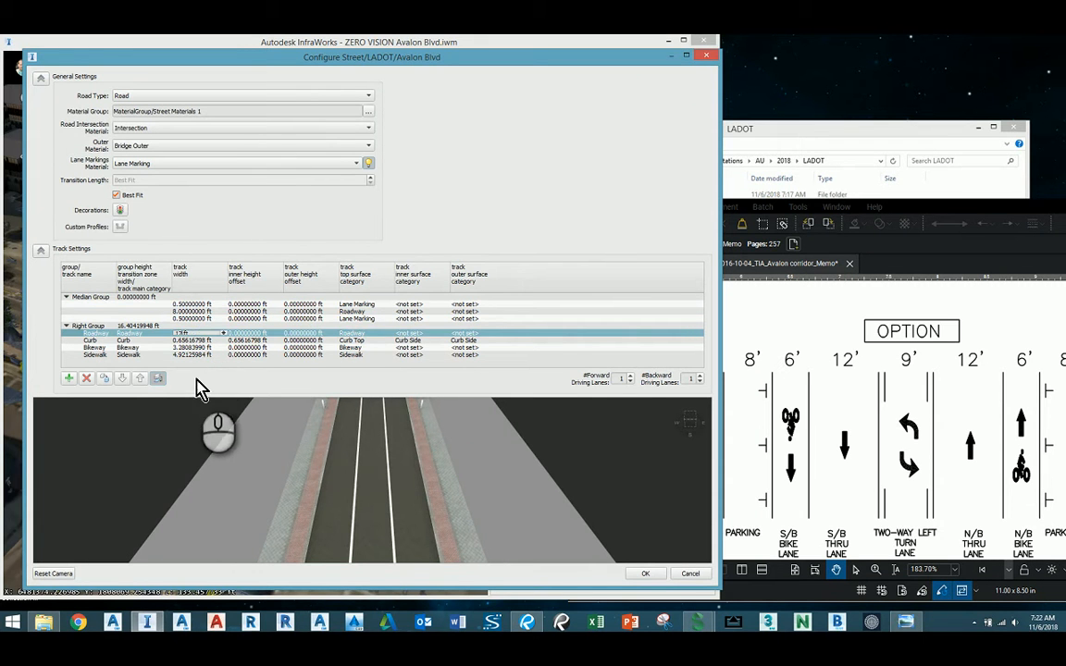
pyautogui.press('Return')
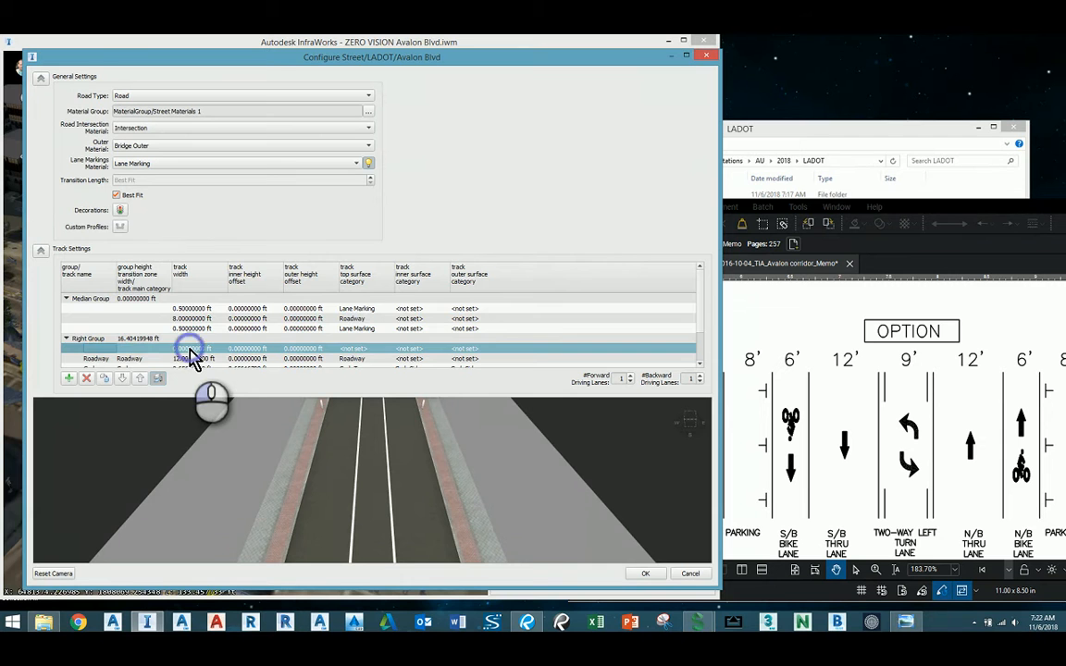
pyautogui.click(190, 350)
pyautogui.press('Return')
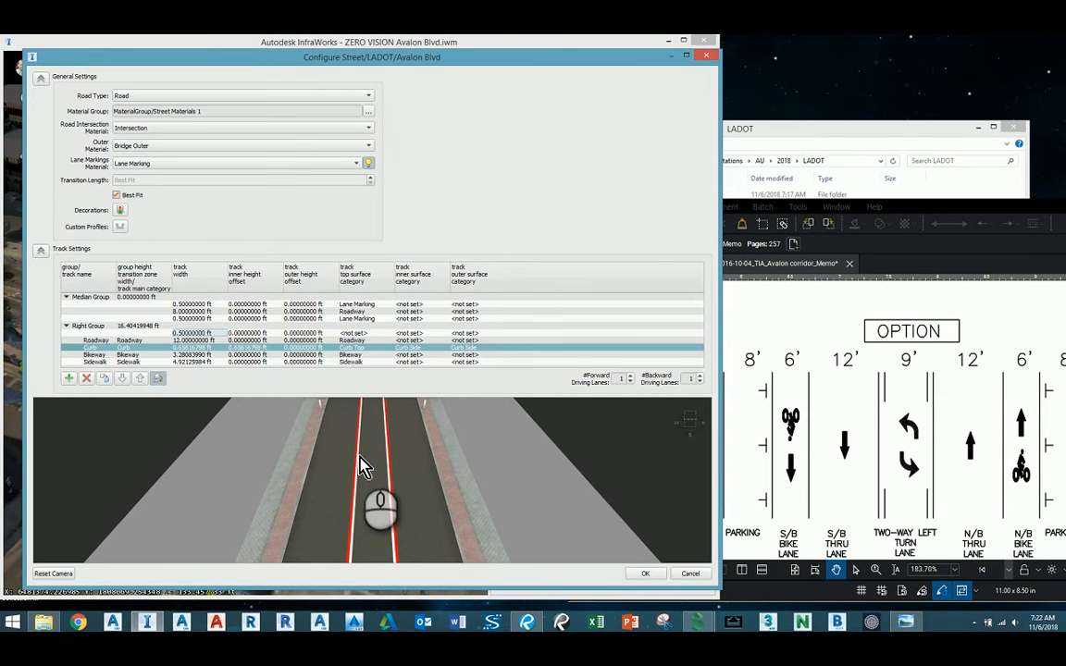
pyautogui.doubleClick(130, 335)
pyautogui.click(232, 396)
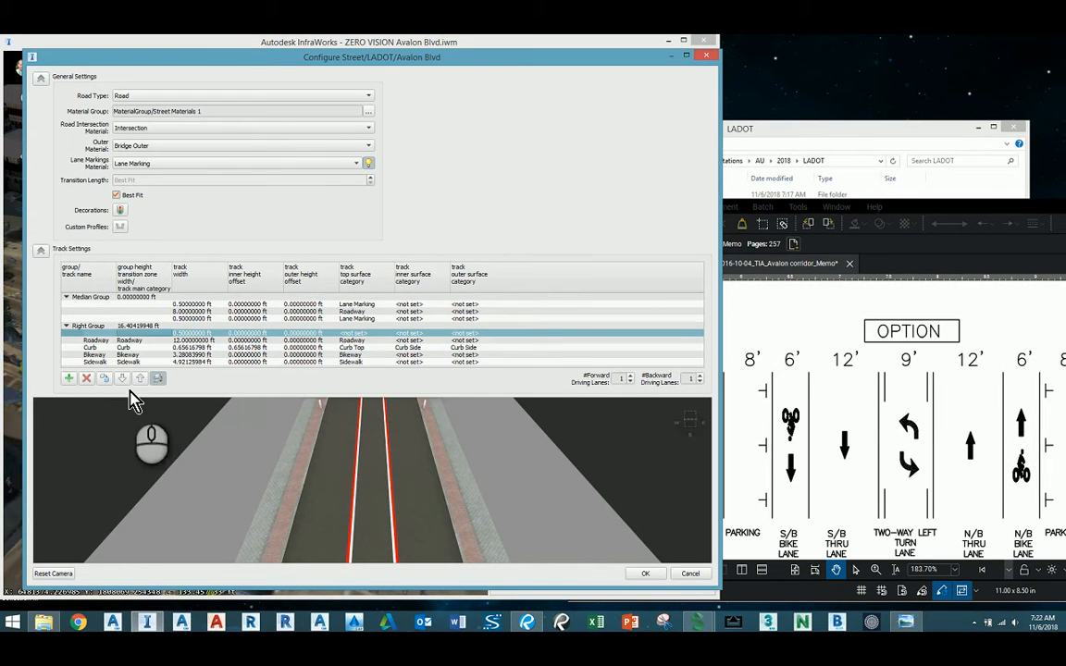
pyautogui.click(123, 380)
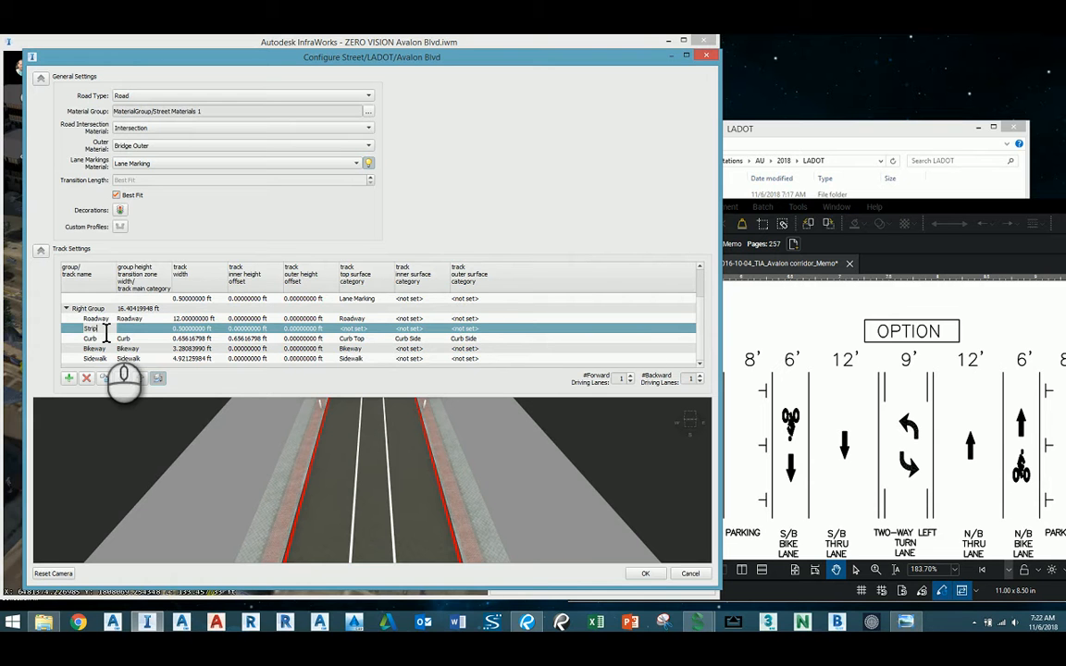
# Name the new Right Group track Stripe, with Bikeway as main category and Lane Marking as top surface.
pyautogui.click(131, 331)
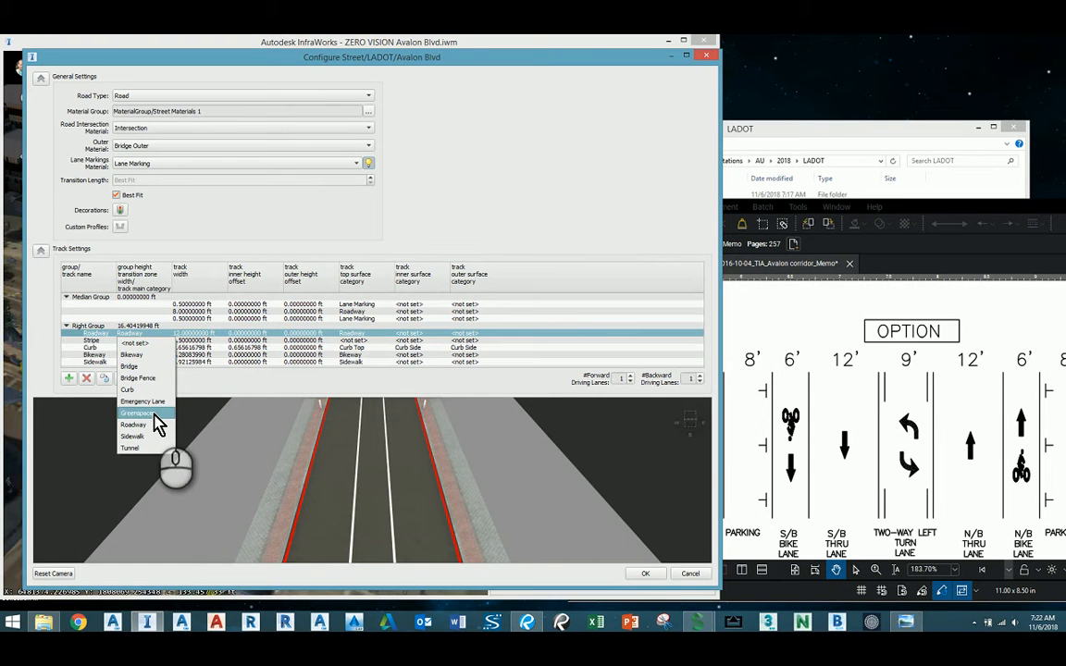
pyautogui.click(145, 358)
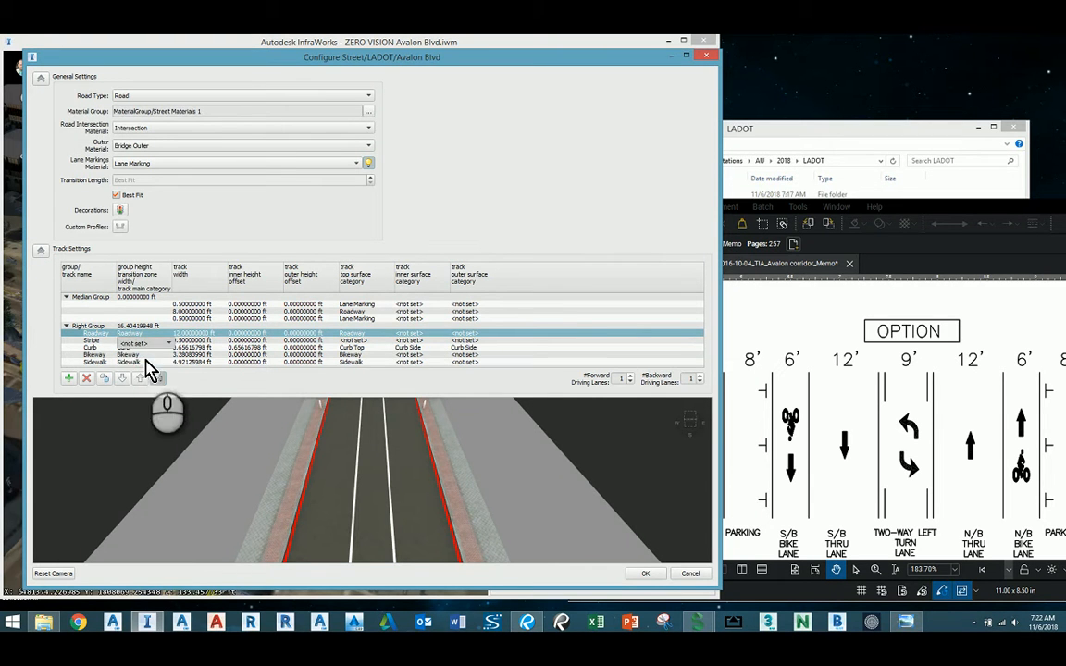
pyautogui.click(362, 340)
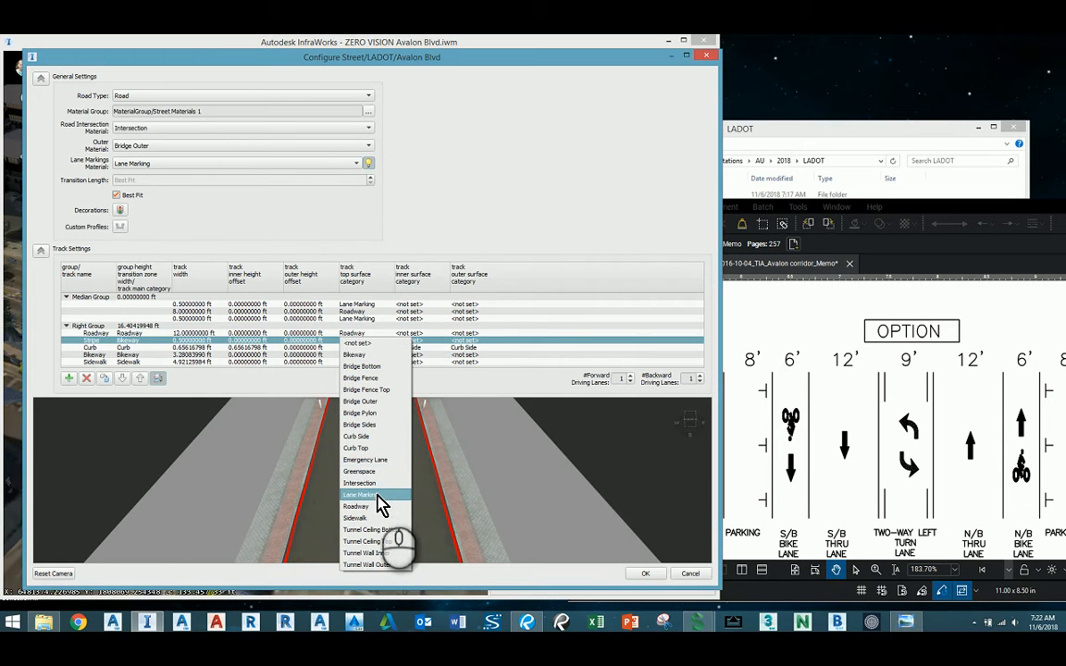
pyautogui.click(381, 498)
pyautogui.click(477, 386)
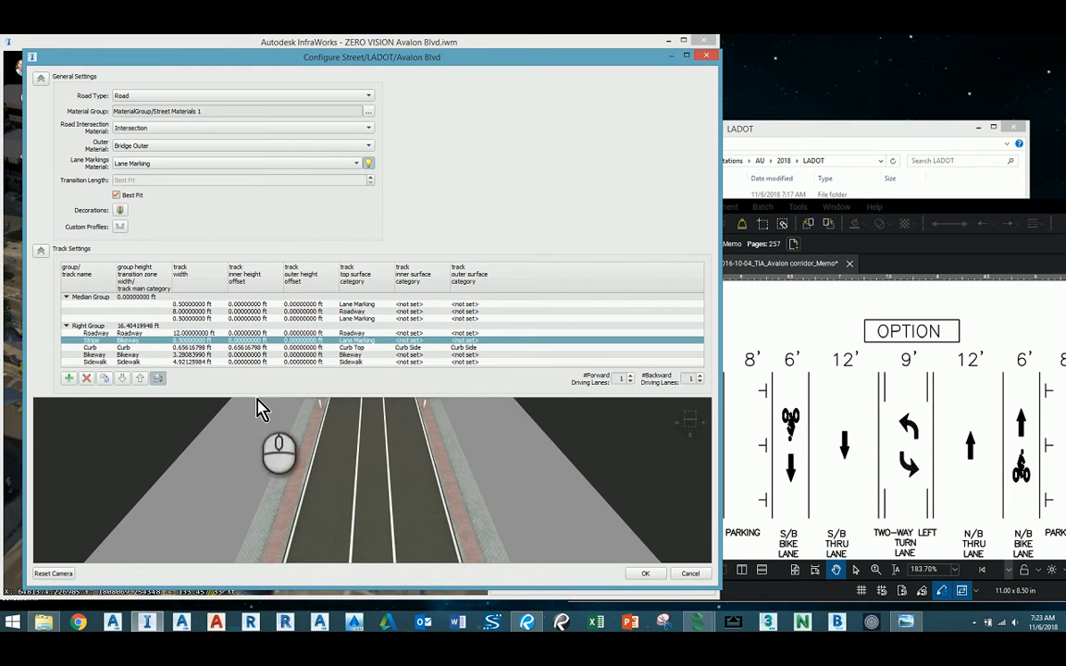
# Add a 4 ft wide track named Bike Lane between Roadway and Stripe, with Greenspace as its top surface.
pyautogui.click(67, 378)
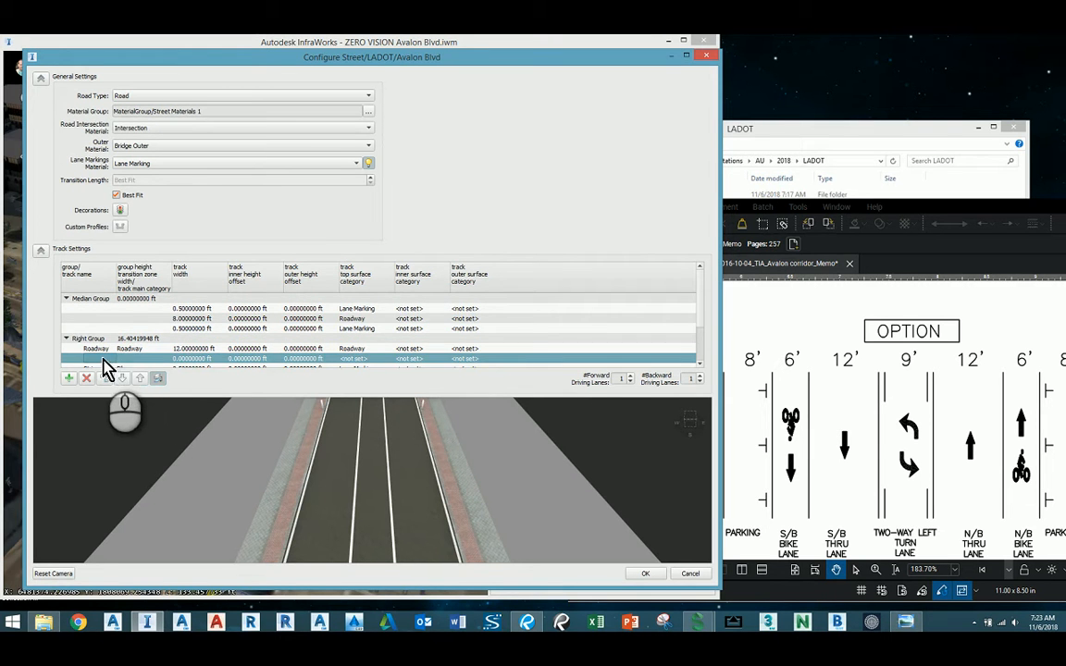
pyautogui.doubleClick(191, 358)
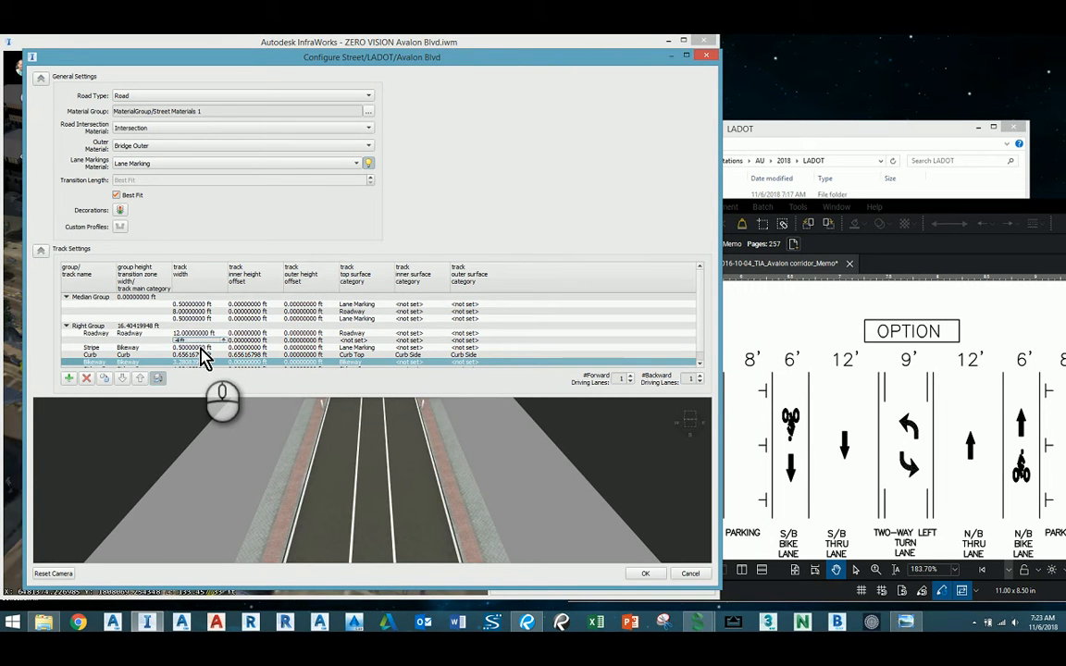
pyautogui.doubleClick(359, 341)
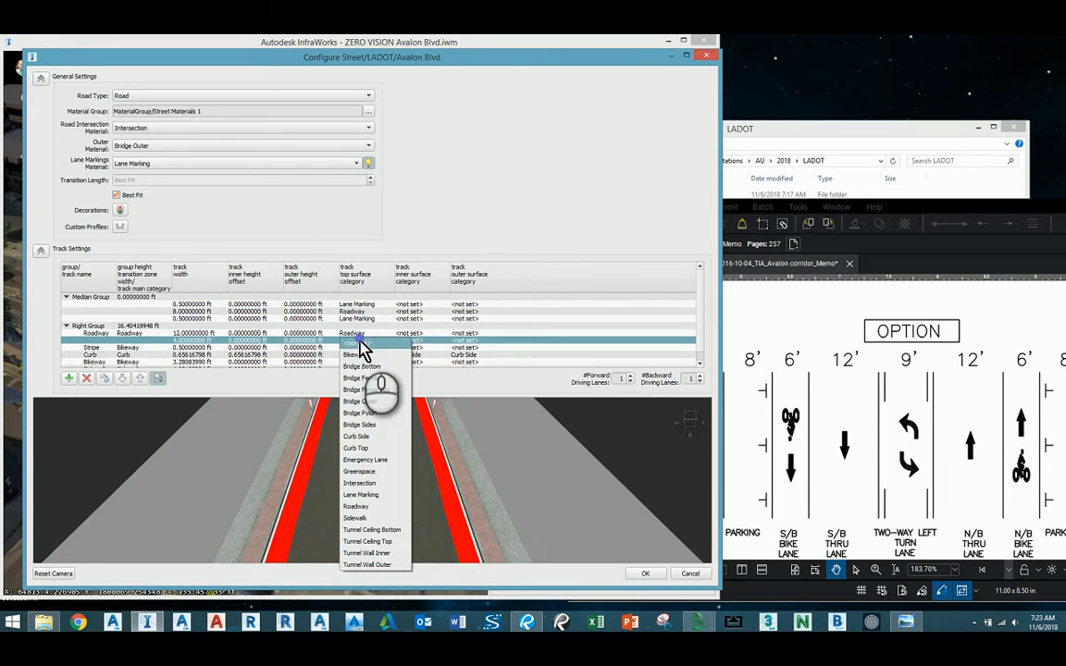
pyautogui.click(382, 472)
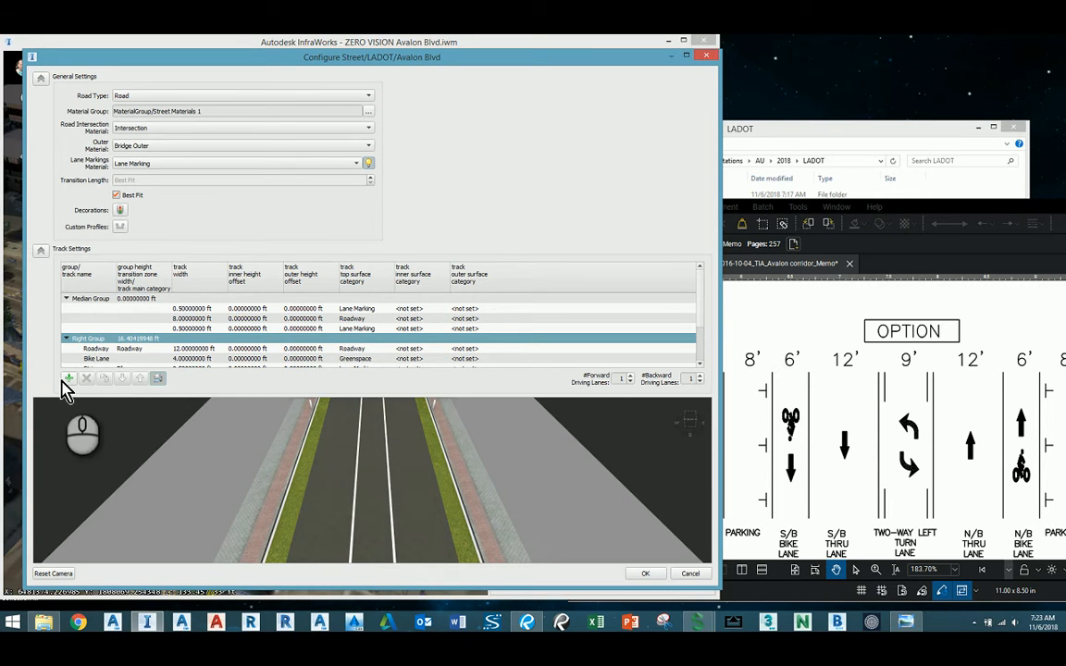
# Add another 0.5 ft wide track at the end of the Right Group, with Lane Marking as its top surface.
pyautogui.click(71, 379)
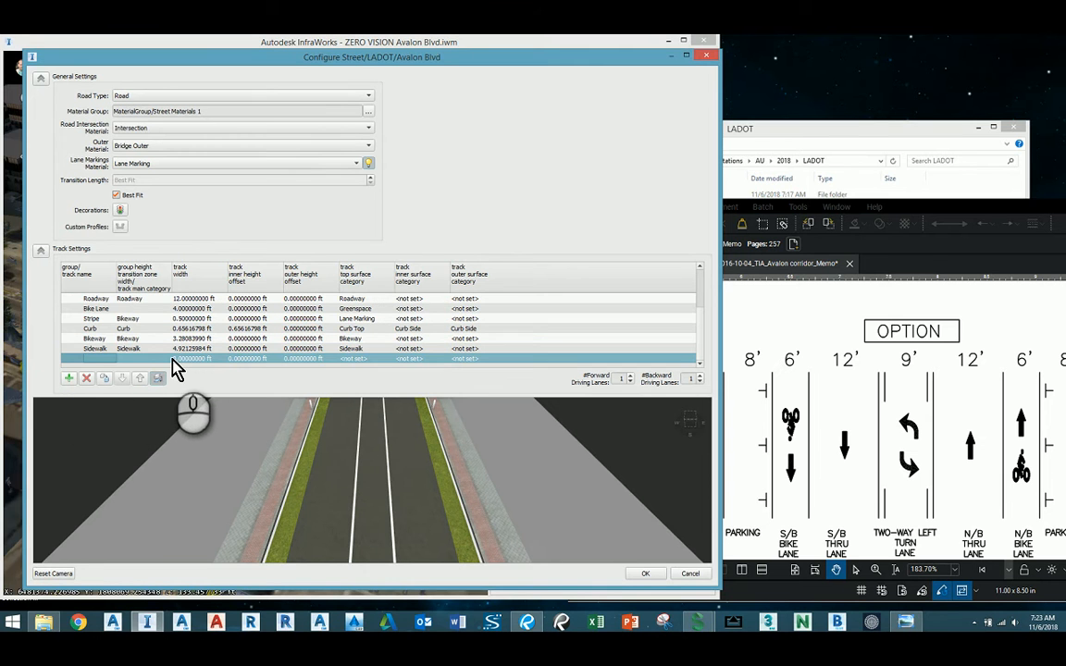
pyautogui.click(192, 359)
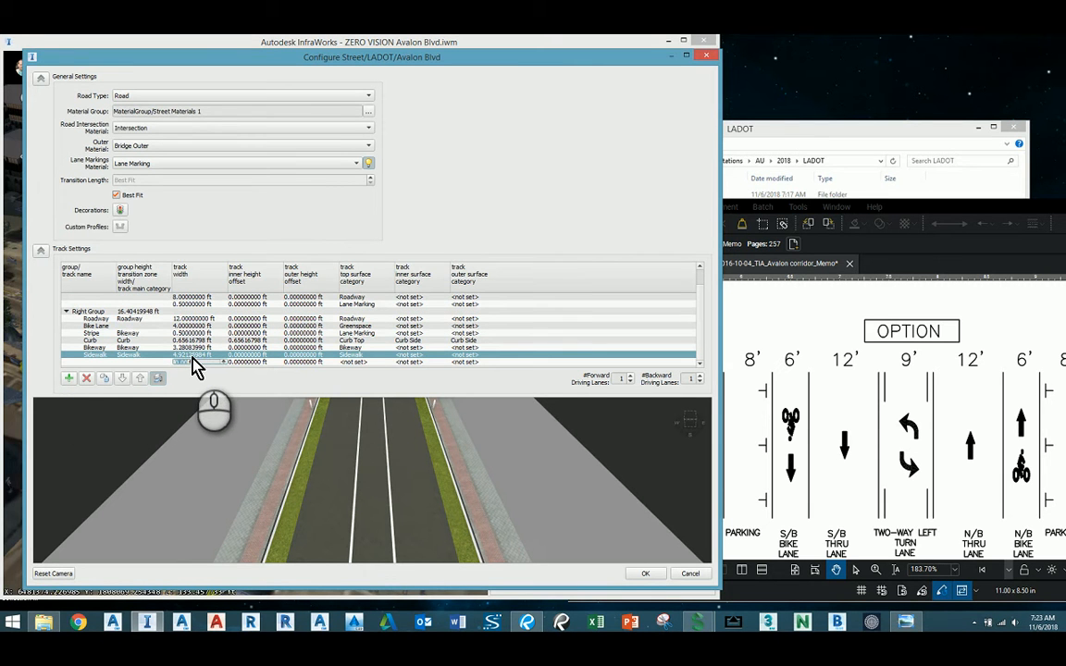
pyautogui.write('.5')
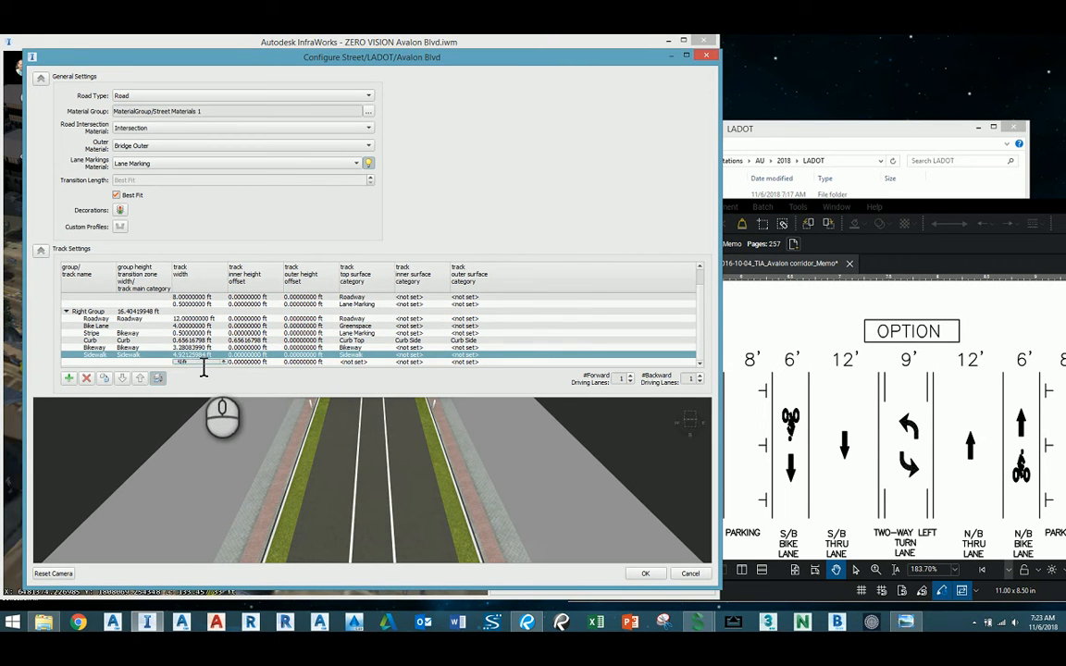
pyautogui.press('Return')
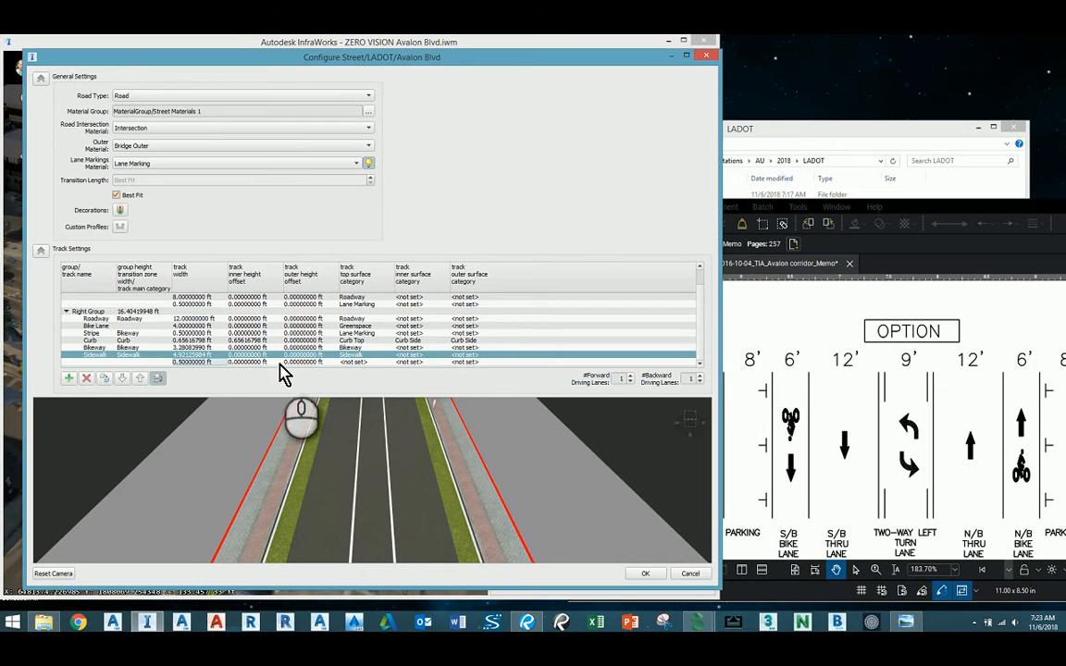
pyautogui.click(352, 363)
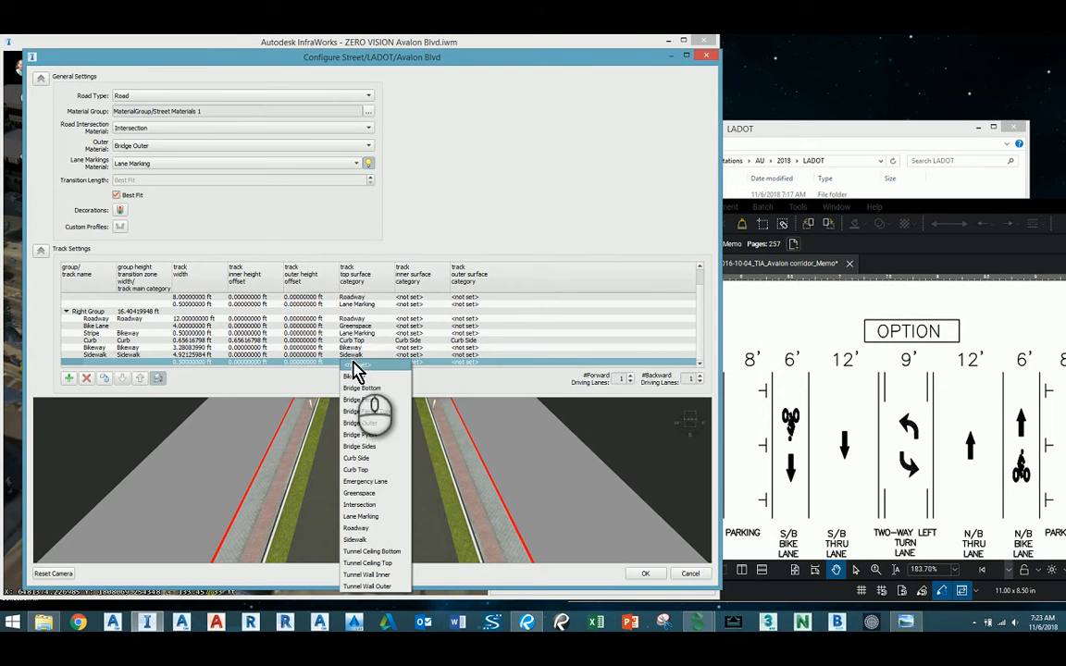
pyautogui.click(366, 516)
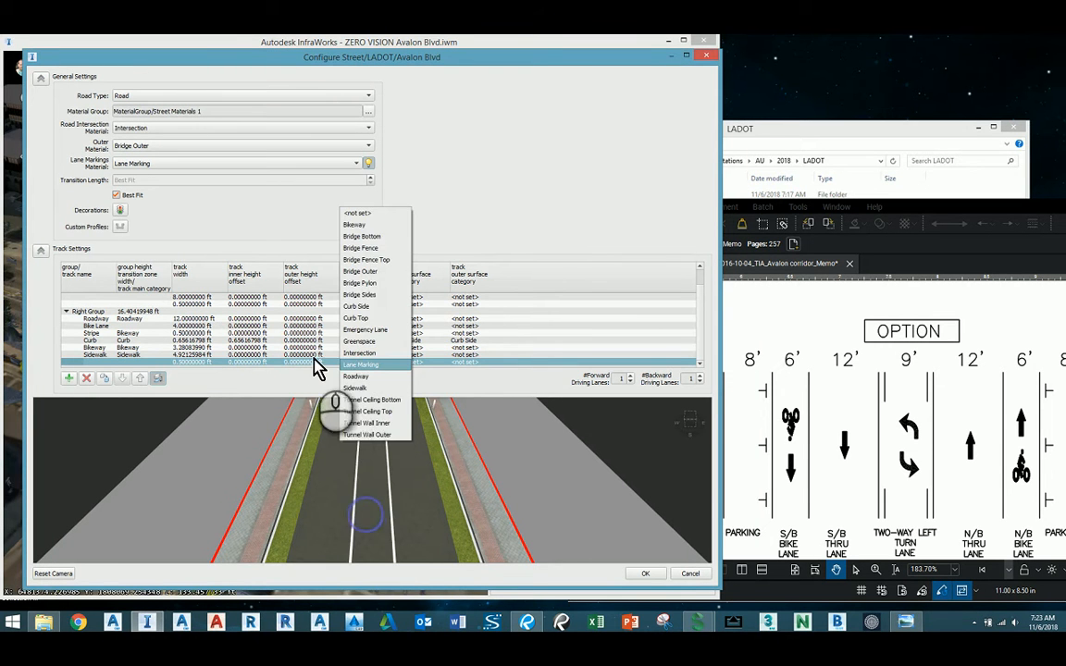
pyautogui.click(467, 389)
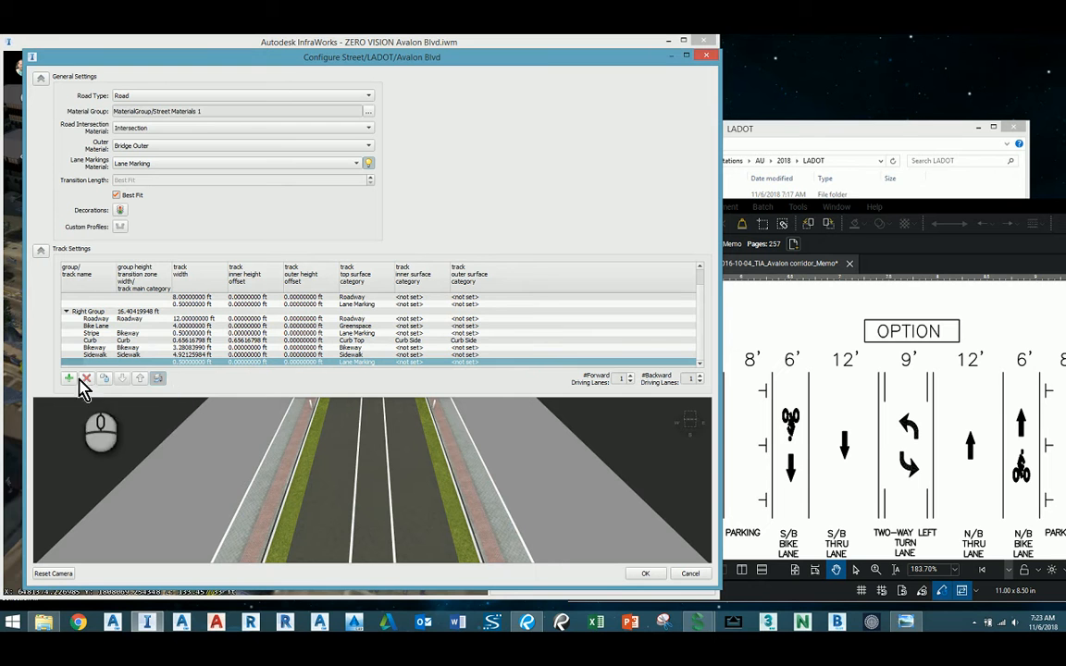
# Move the new Lane Marking track up past Sidewalk, Bikeway, Curb and Stripe, directly below the Bike Lane track.
pyautogui.click(139, 379)
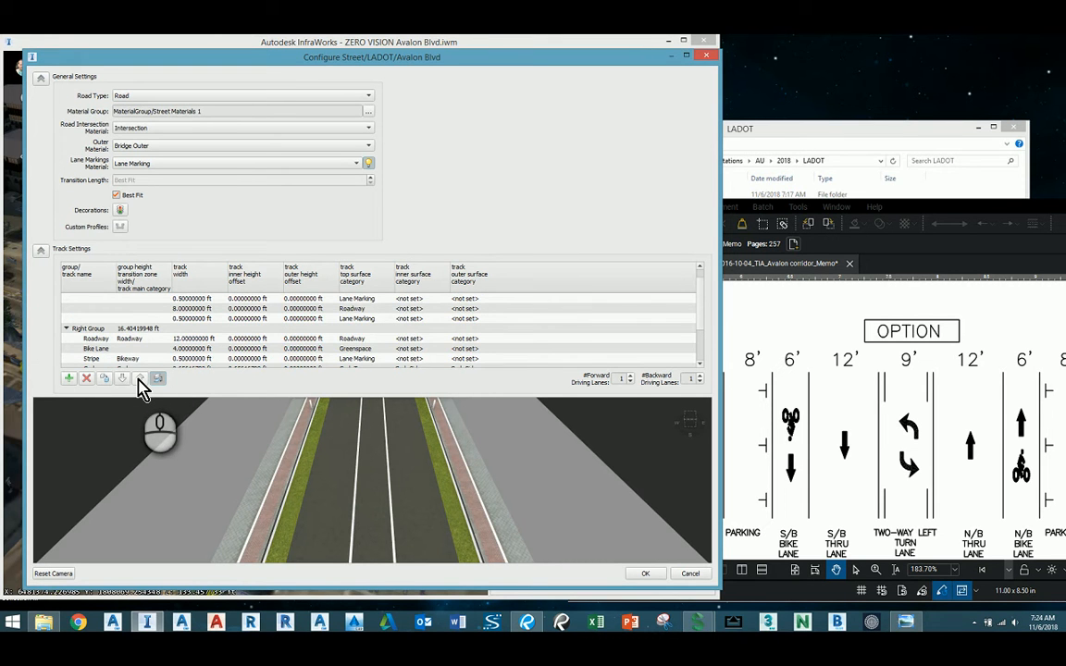
pyautogui.click(138, 379)
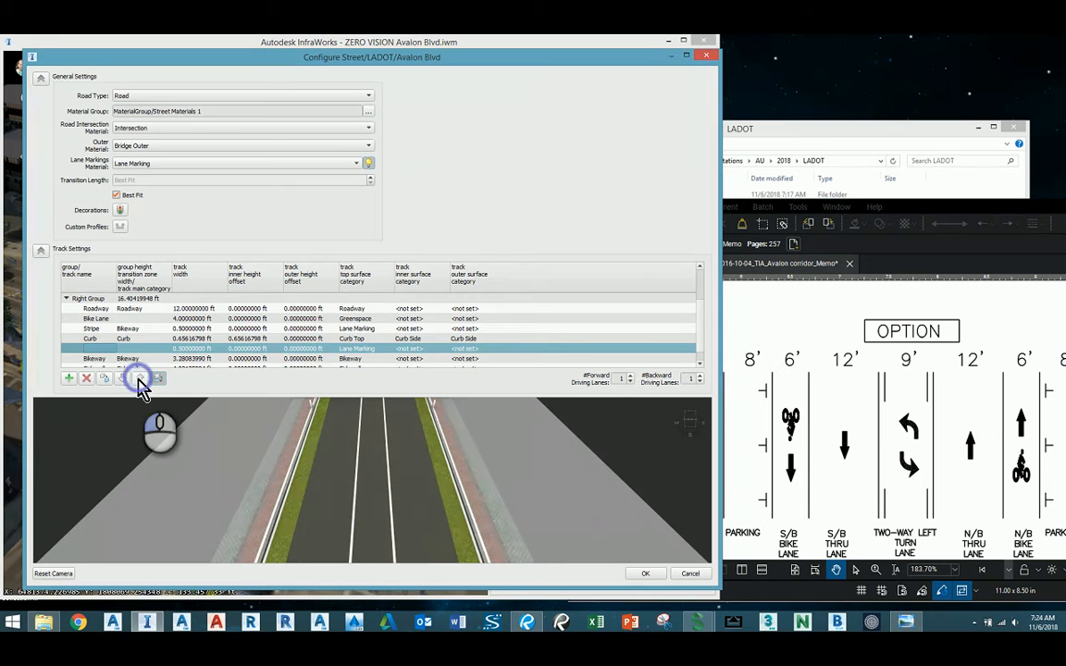
pyautogui.click(139, 380)
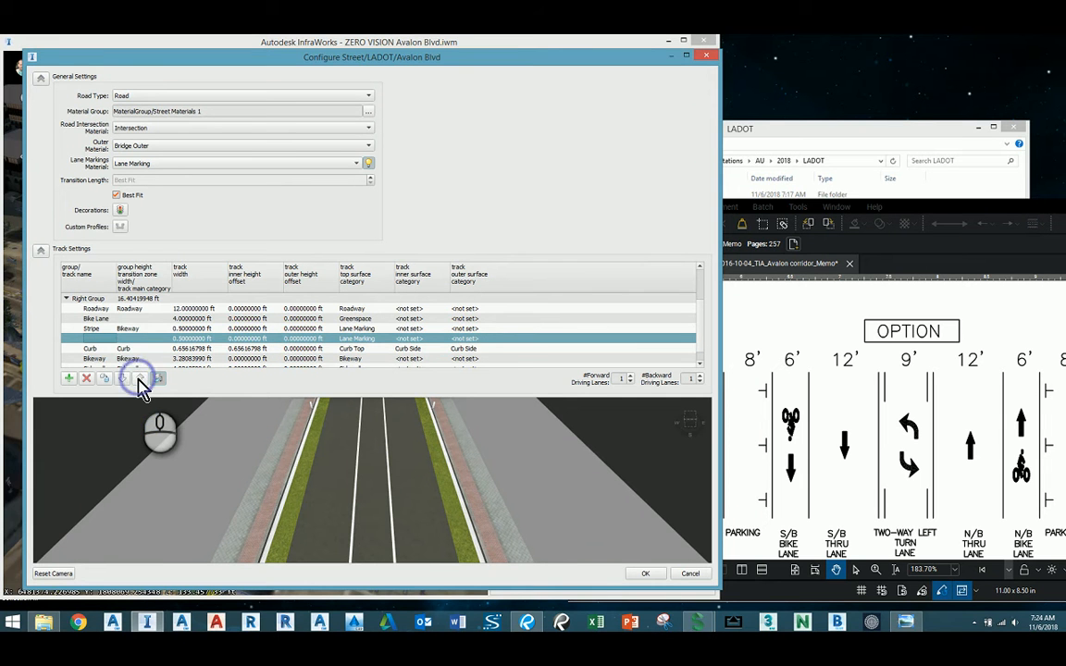
pyautogui.click(139, 379)
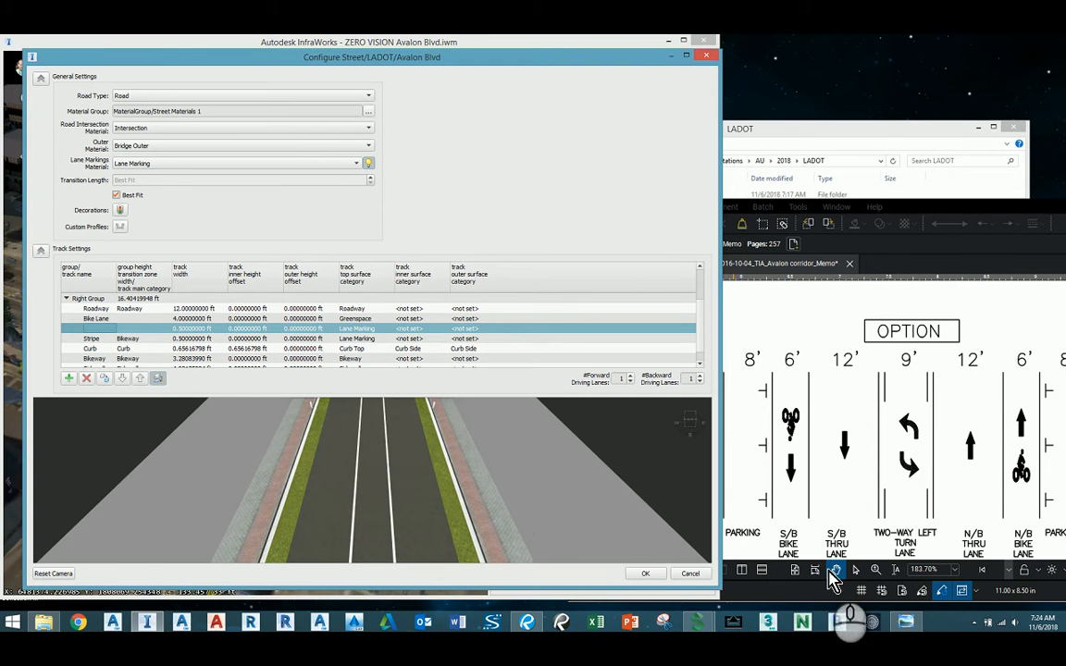
# Delete the Bikeway track between Curb and Sidewalk from the Right Group.
pyautogui.click(707, 620)
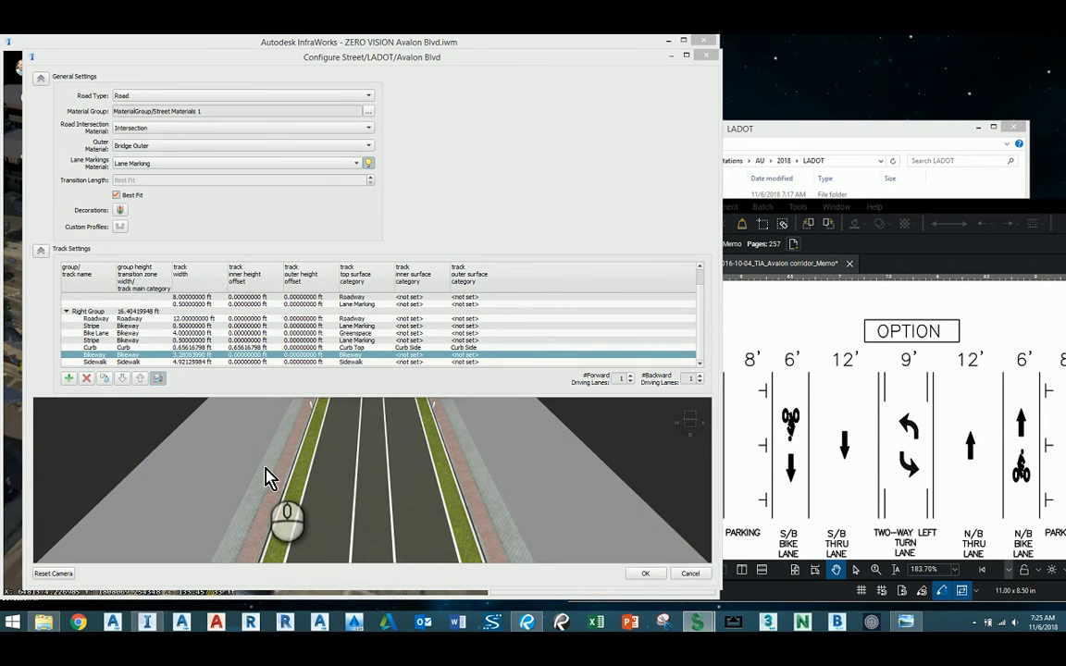
pyautogui.click(85, 378)
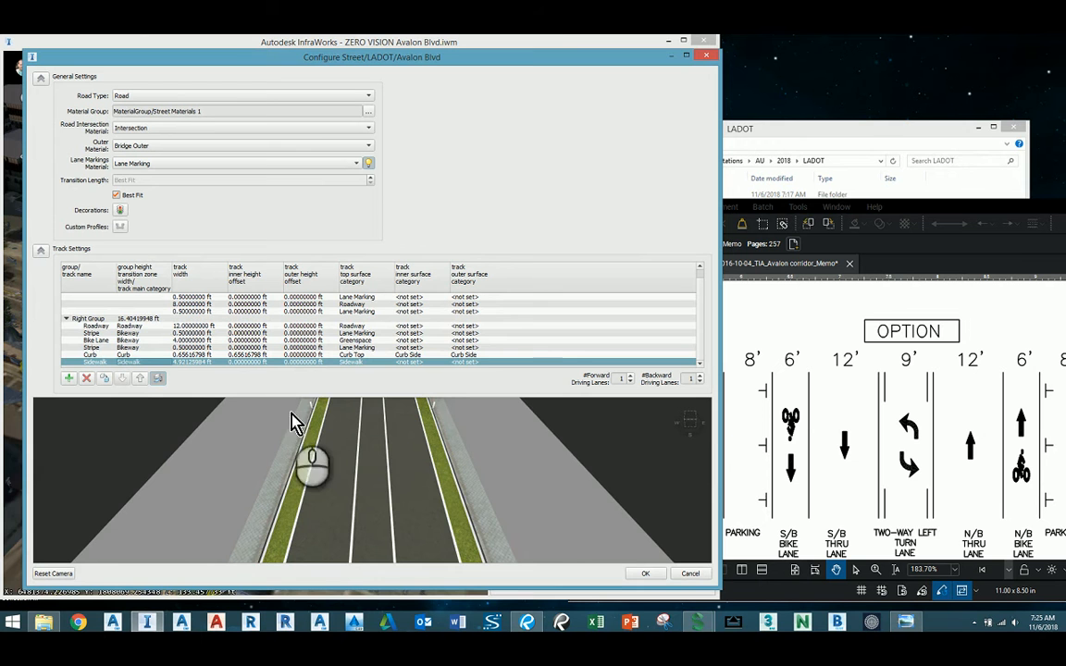
# Examine the road preview up close, checking the bike lane stripes, curb and sidewalk on both sides.
pyautogui.moveTo(306, 503); pyautogui.dragTo(281, 486)
pyautogui.scroll(1, 281, 492)
pyautogui.scroll(5, 246, 495)
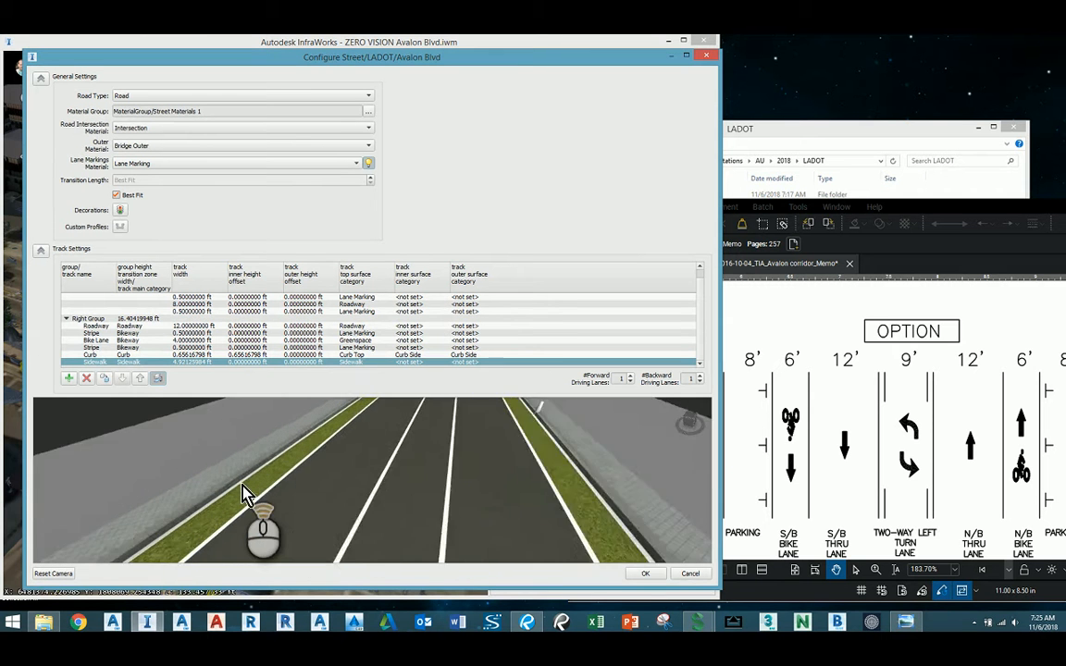
pyautogui.moveTo(245, 484); pyautogui.dragTo(342, 517, button='right')
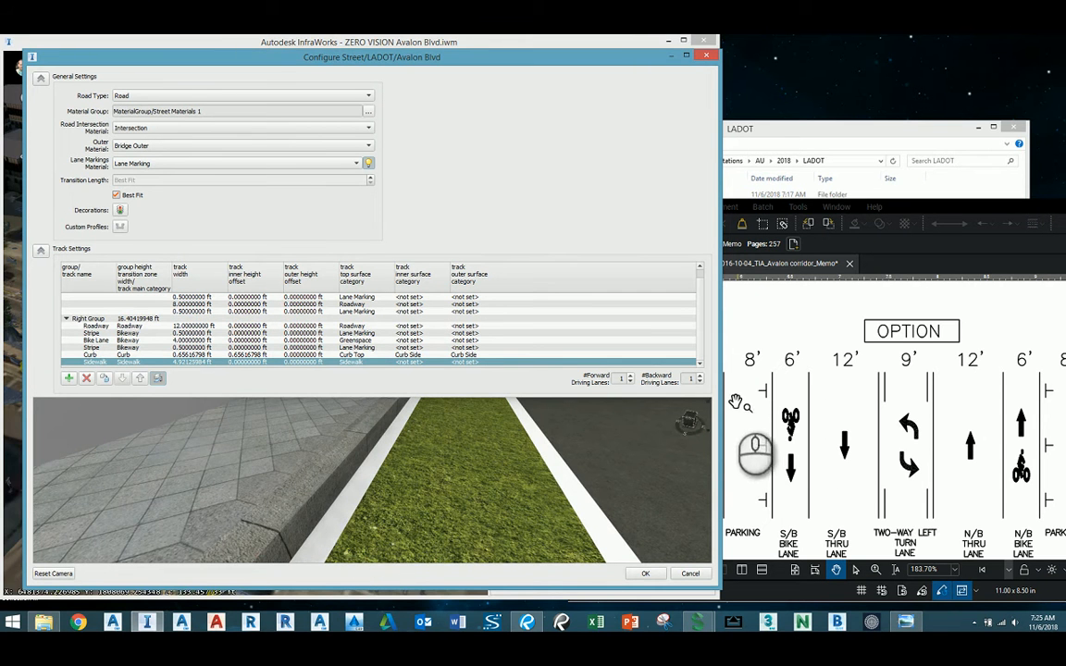
pyautogui.scroll(-6, 447, 488)
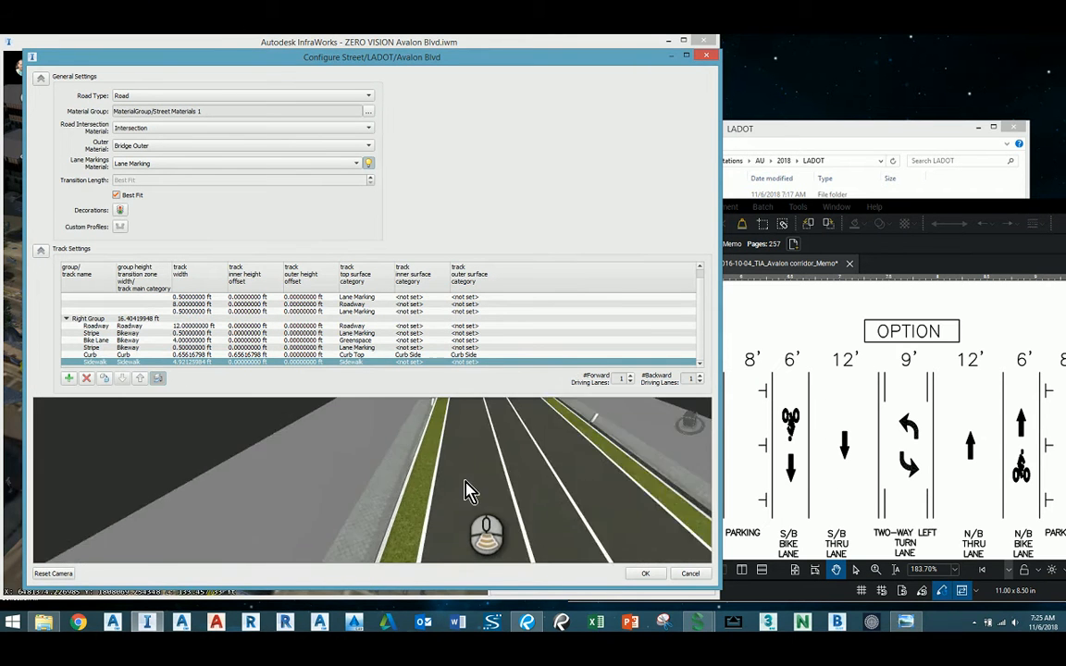
pyautogui.scroll(-5, 468, 484)
pyautogui.scroll(5, 490, 472)
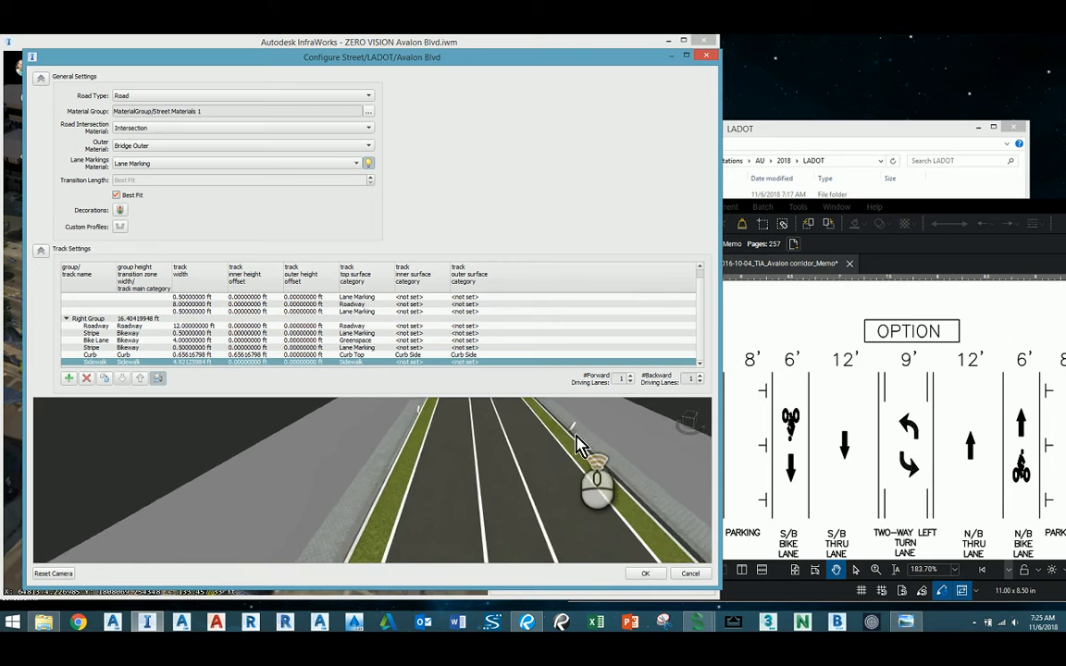
pyautogui.scroll(2, 576, 436)
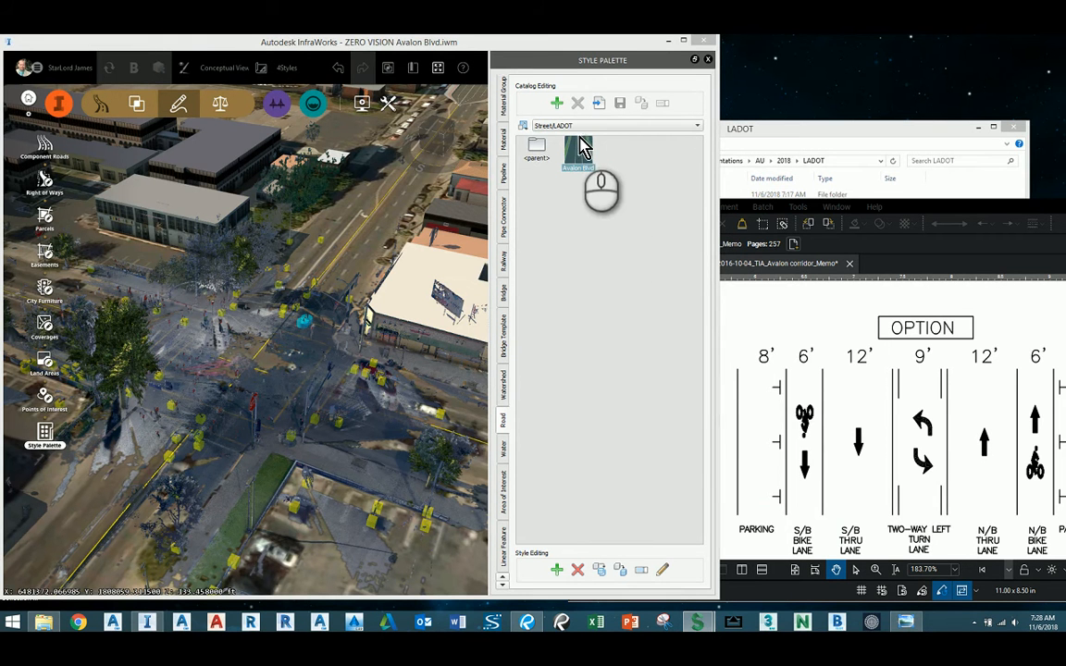
# Apply the Avalon Blvd road style to the yellow road line running through the intersection in the model.
pyautogui.moveTo(590, 162); pyautogui.dragTo(570, 153)
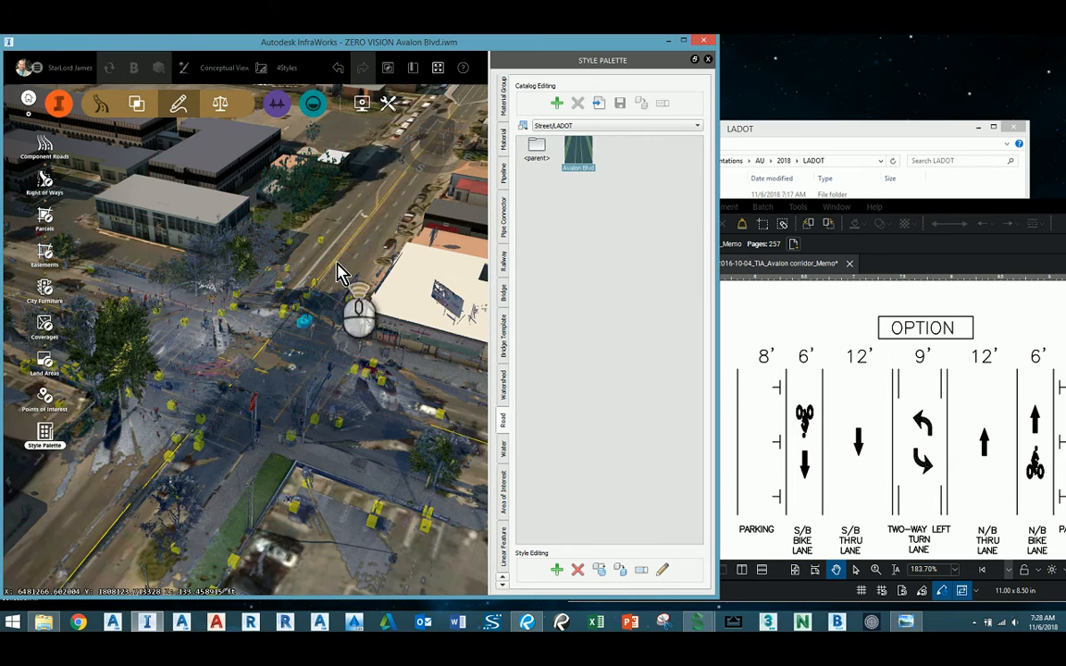
pyautogui.scroll(3, 291, 265)
pyautogui.scroll(6, 289, 272)
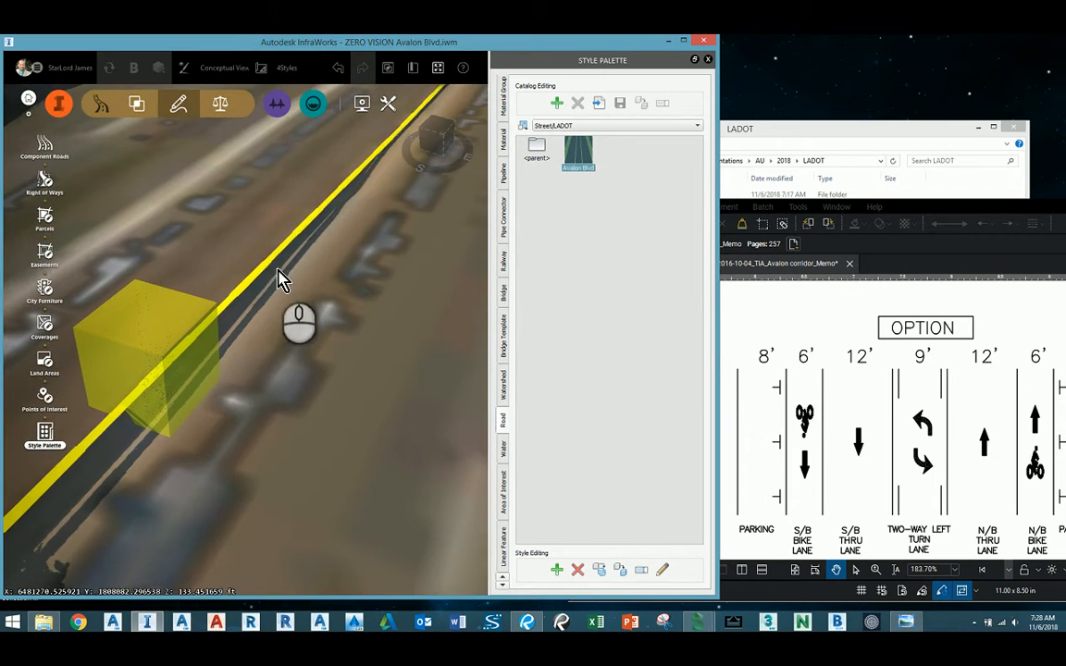
pyautogui.moveTo(609, 153); pyautogui.dragTo(247, 294)
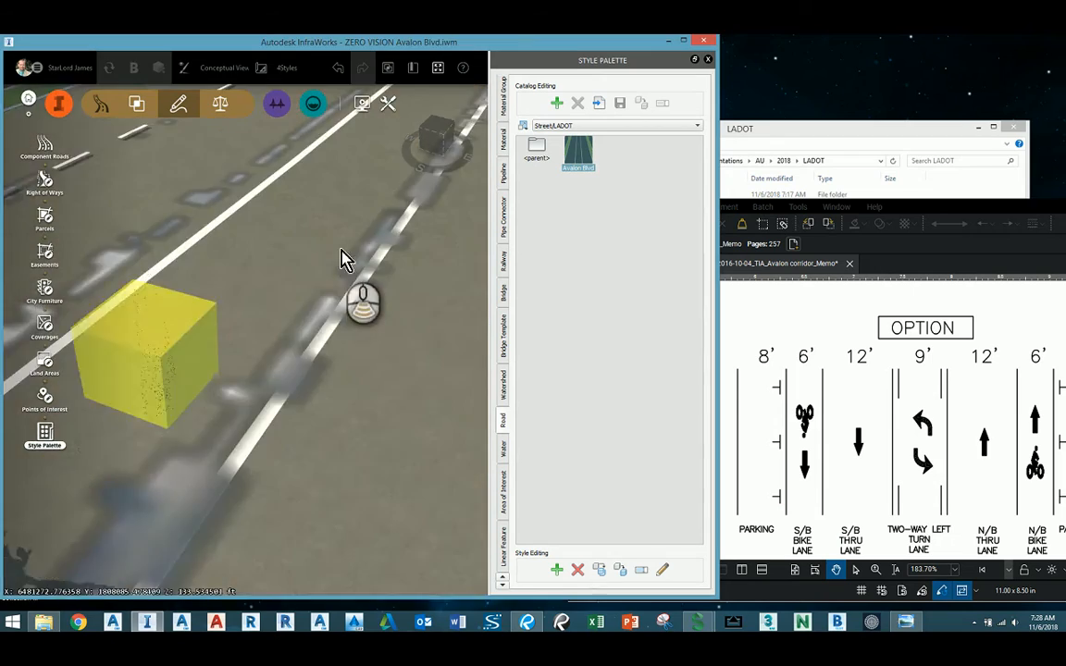
pyautogui.scroll(-3, 324, 271)
pyautogui.scroll(-8, 324, 271)
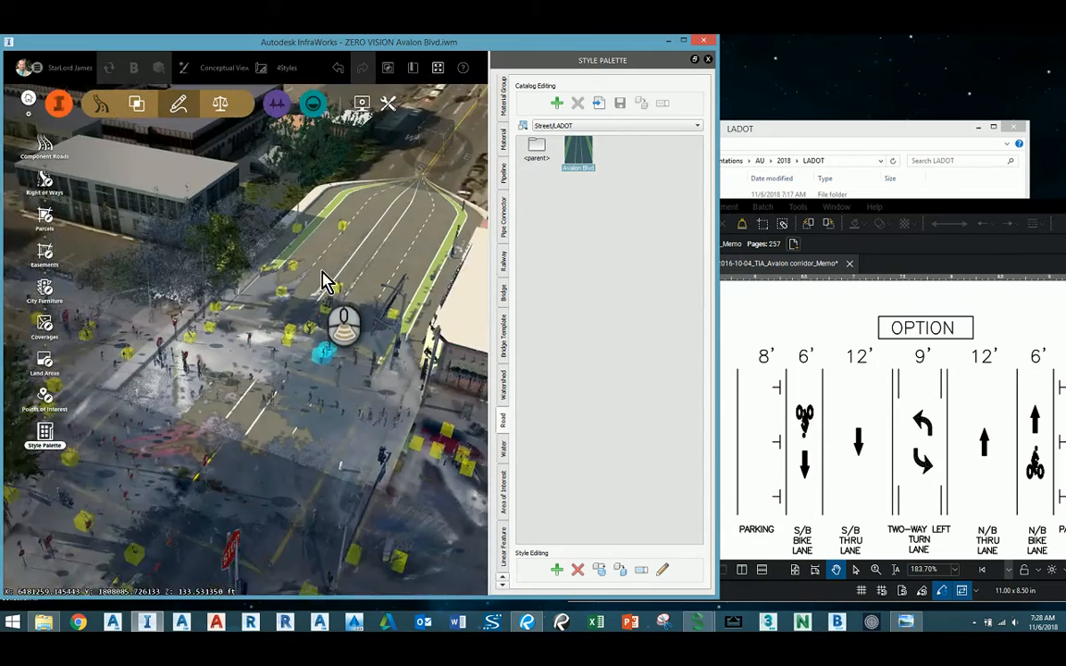
# Remove the Bitt decoration from the Right Bucket > Stripe (1) track of the Avalon Blvd style and save the style.
pyautogui.moveTo(315, 287); pyautogui.dragTo(232, 255)
pyautogui.scroll(5, 385, 199)
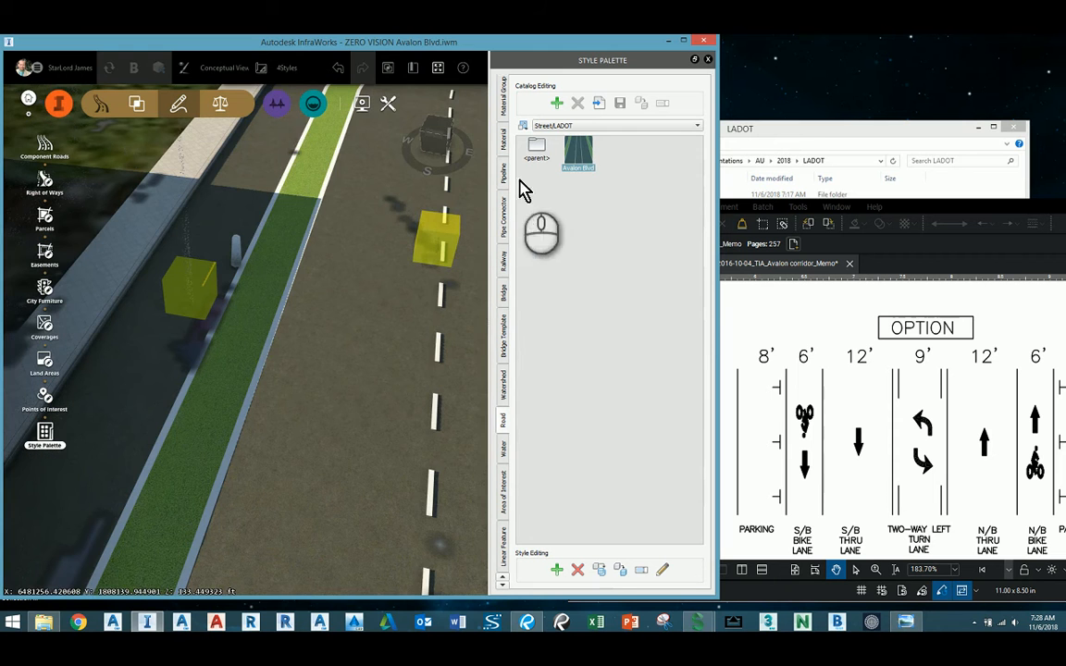
pyautogui.click(667, 570)
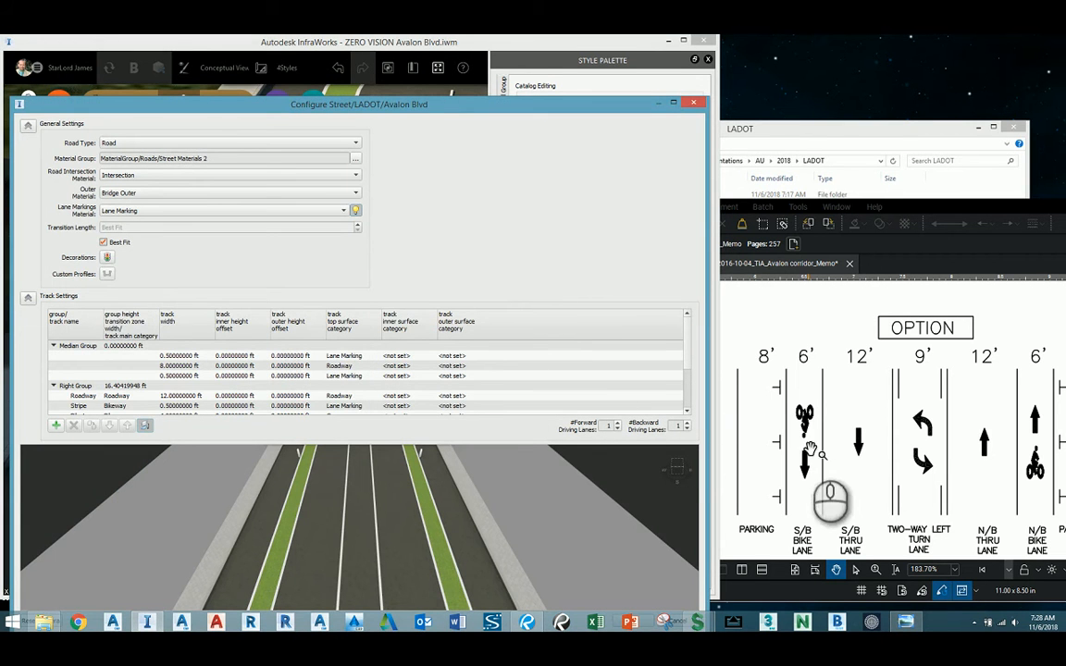
pyautogui.click(106, 259)
pyautogui.click(363, 230)
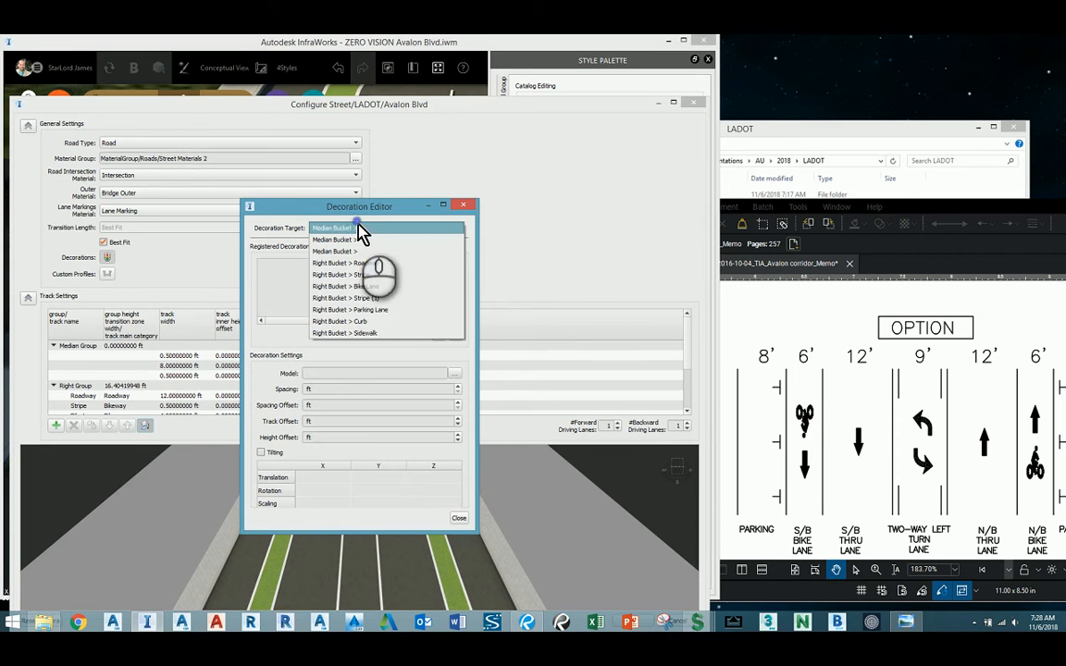
pyautogui.click(360, 298)
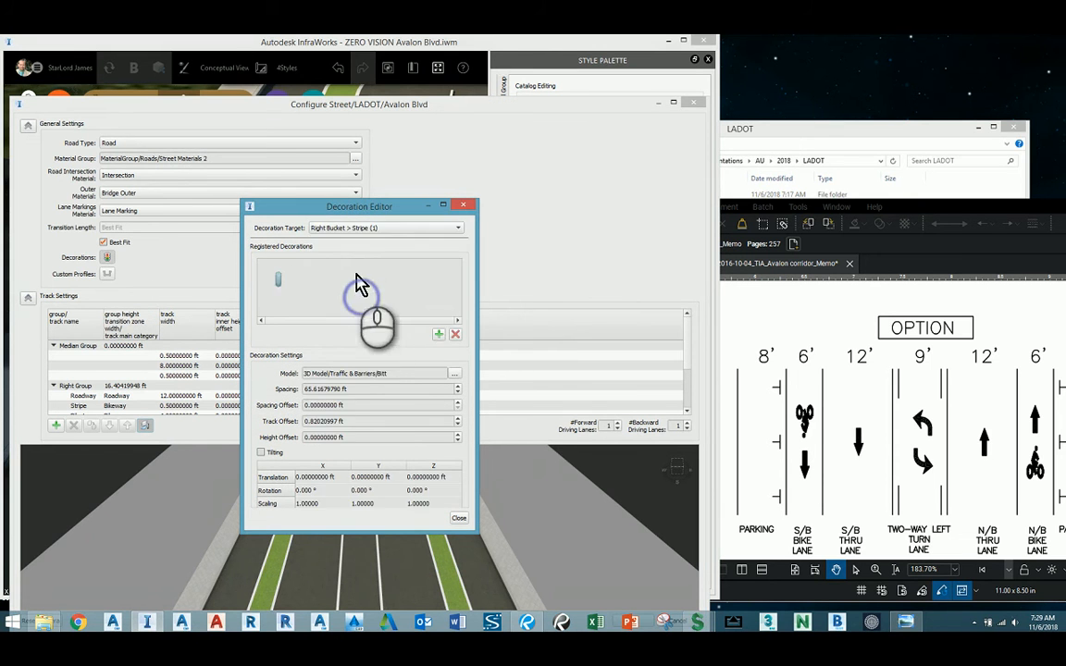
pyautogui.click(456, 334)
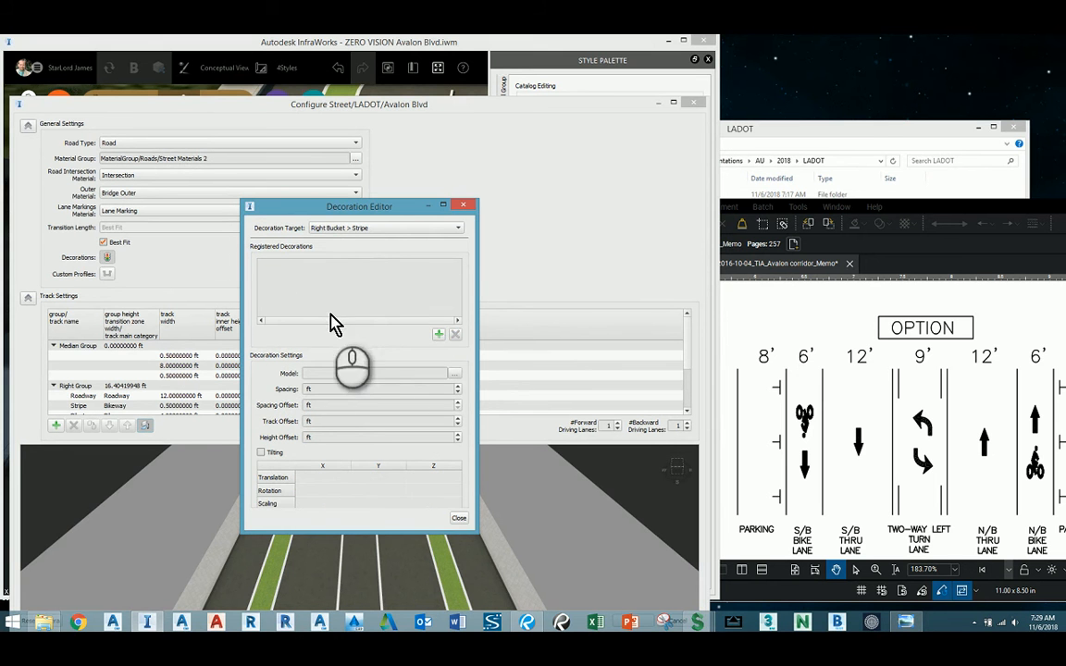
pyautogui.click(458, 518)
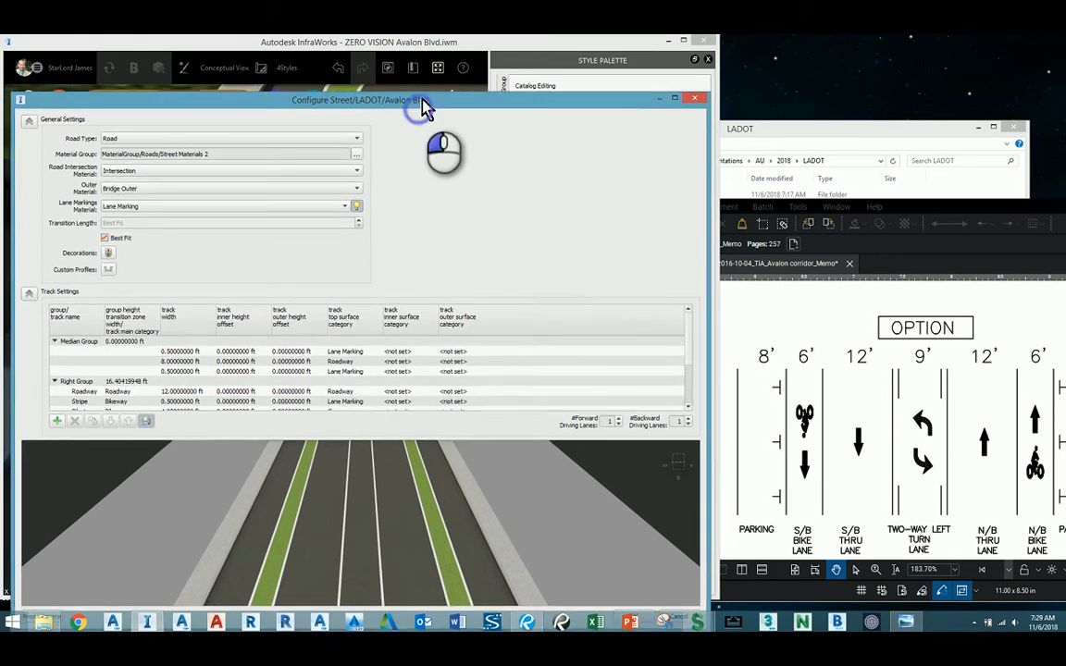
pyautogui.moveTo(419, 105); pyautogui.dragTo(448, 68)
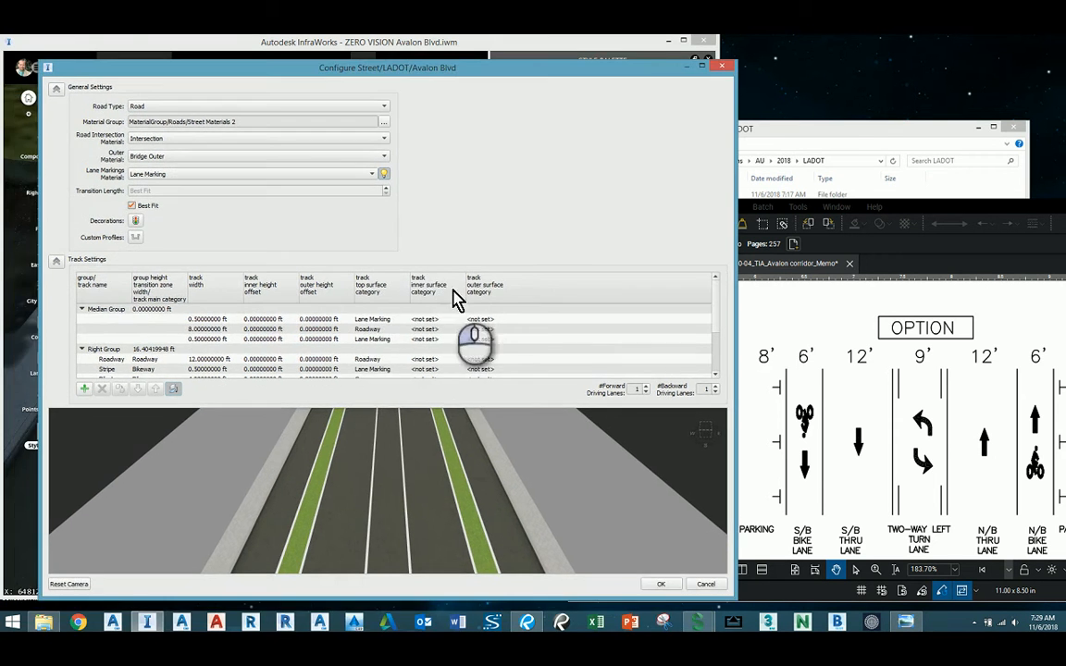
pyautogui.click(662, 587)
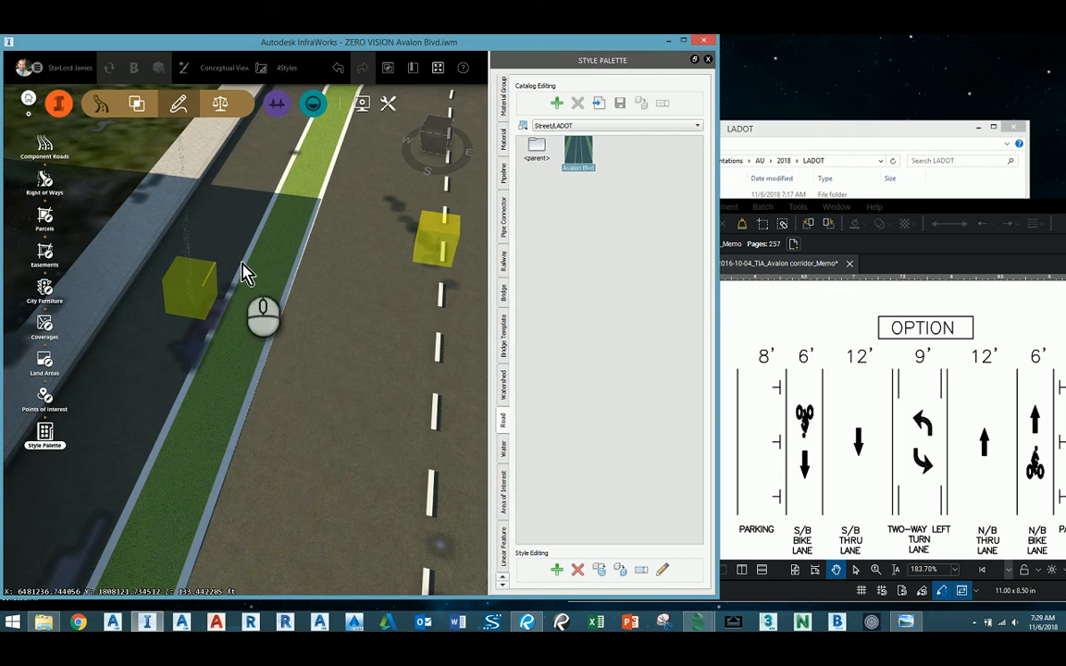
# Check the restyled road in the model along the bike lane and curb.
pyautogui.click(310, 356)
pyautogui.moveTo(305, 346); pyautogui.dragTo(341, 364)
pyautogui.scroll(-5, 341, 364)
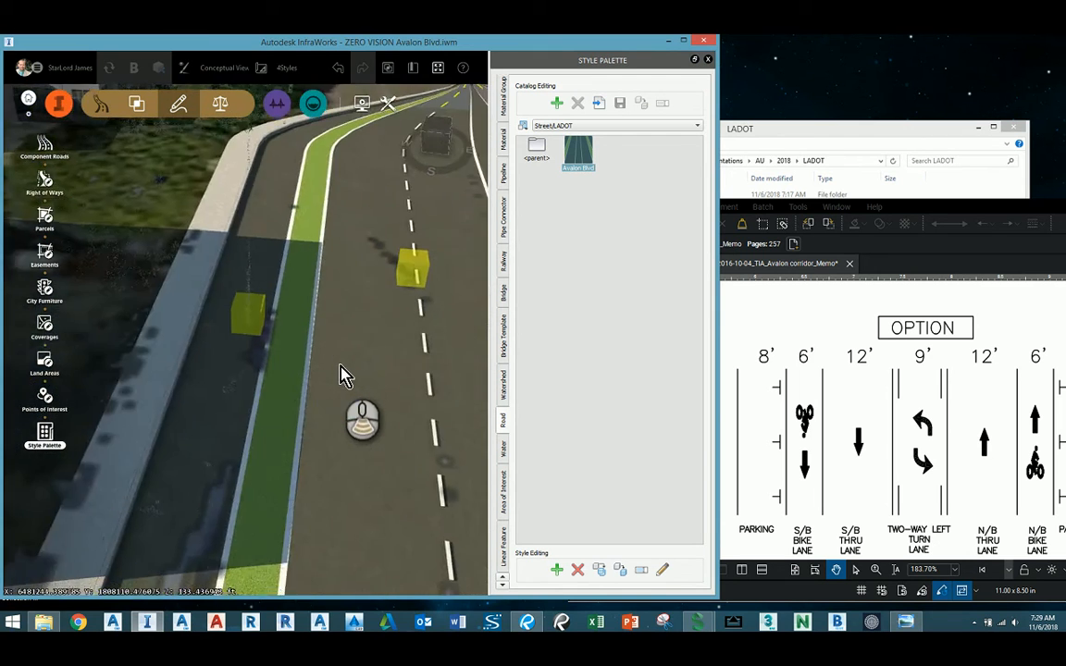
pyautogui.scroll(-3, 360, 389)
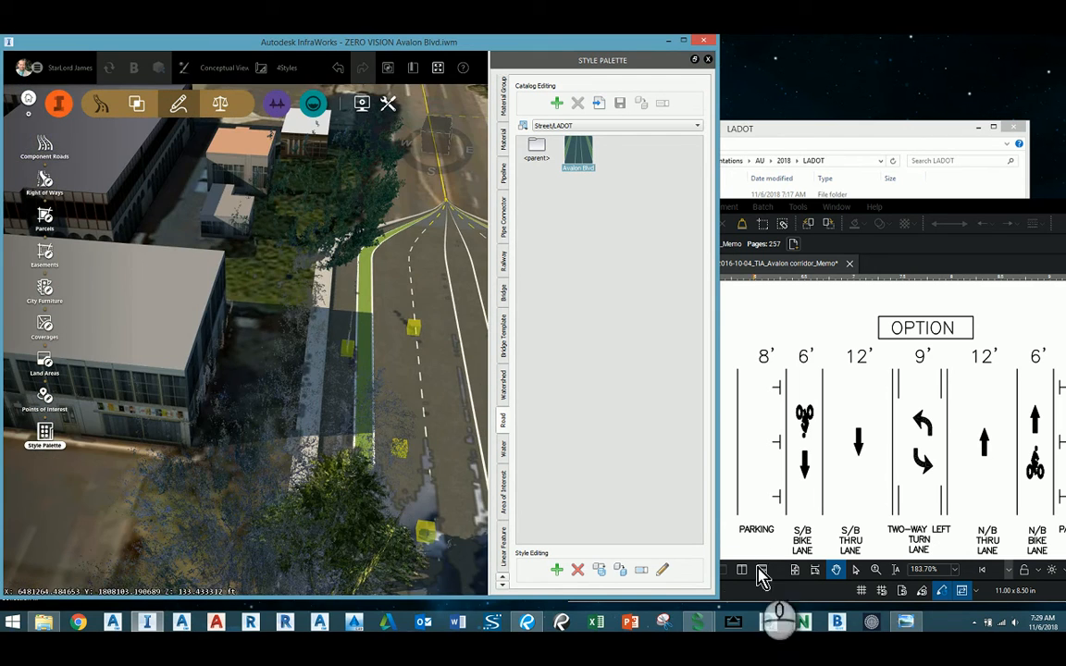